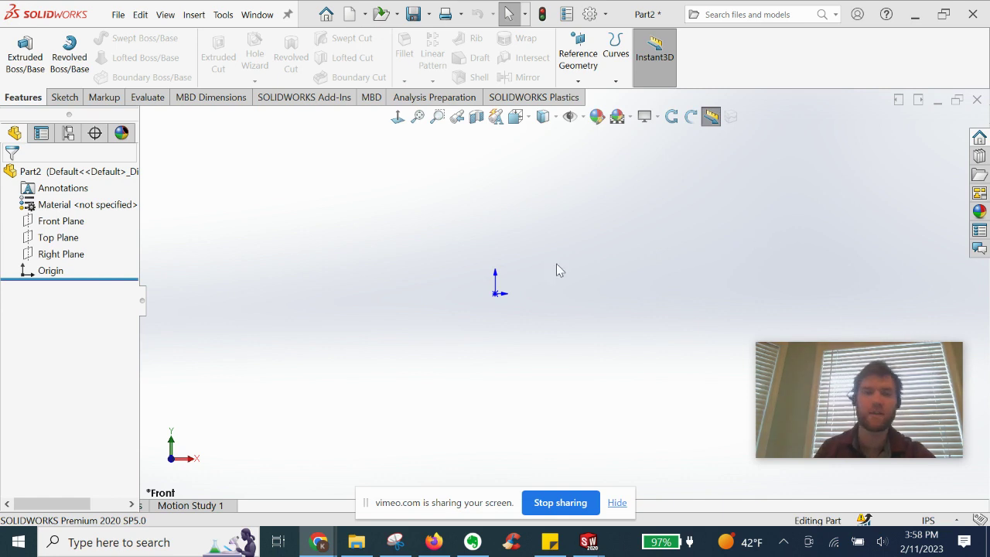
Show the Front, Top and Right reference planes in the graphics area.
{"action": "left_click", "coordinate": [62, 222]}
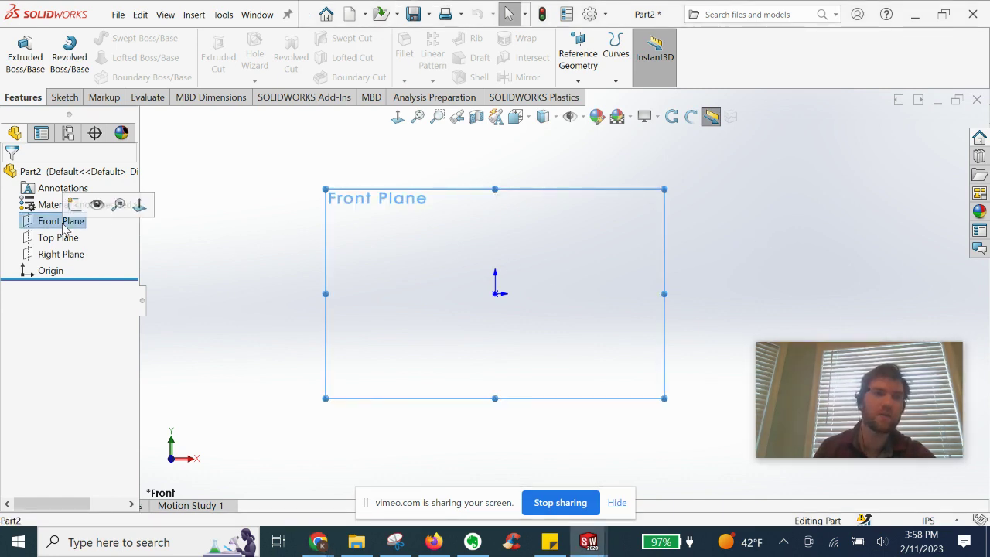
{"action": "left_click", "coordinate": [58, 238]}
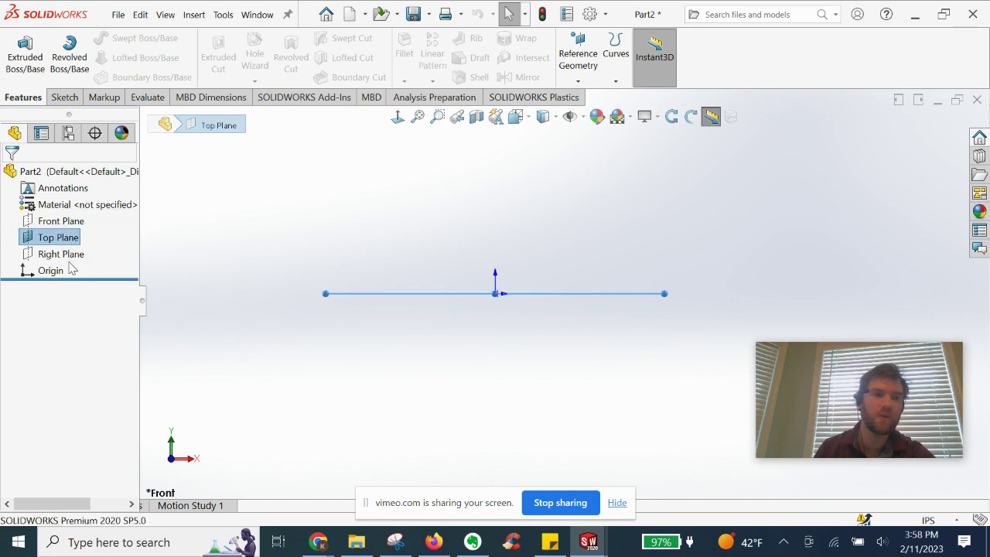
{"action": "left_click", "coordinate": [61, 253]}
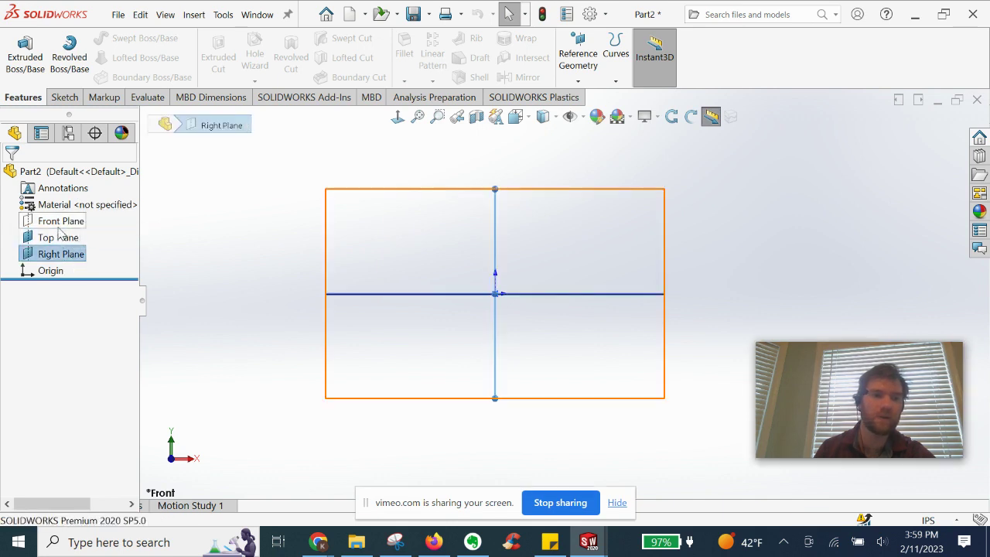
{"action": "left_click", "coordinate": [62, 222]}
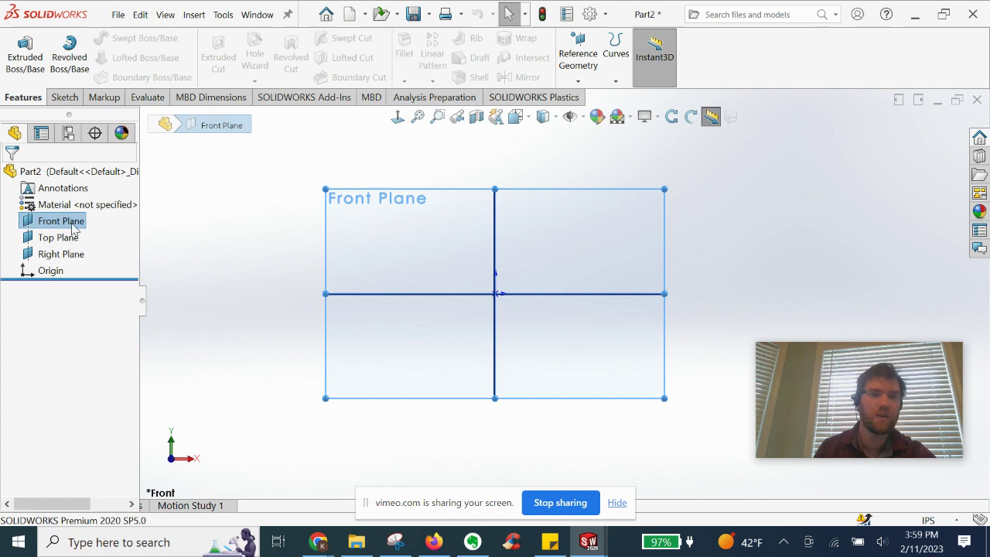
Start a sketch on the Front Plane and draw a circle of about 2.23 in radius centred on the origin.
{"action": "right_click", "coordinate": [348, 225]}
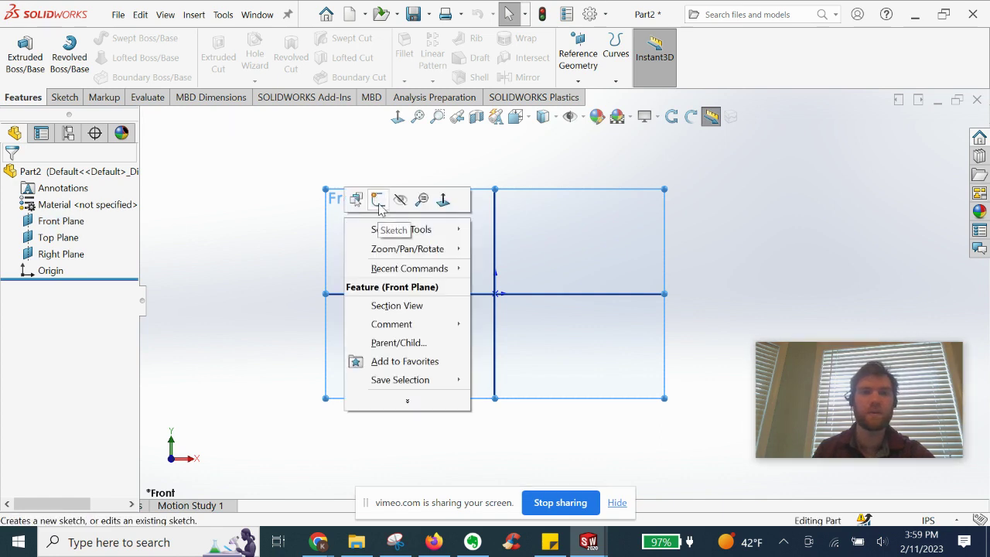
{"action": "left_click", "coordinate": [377, 201]}
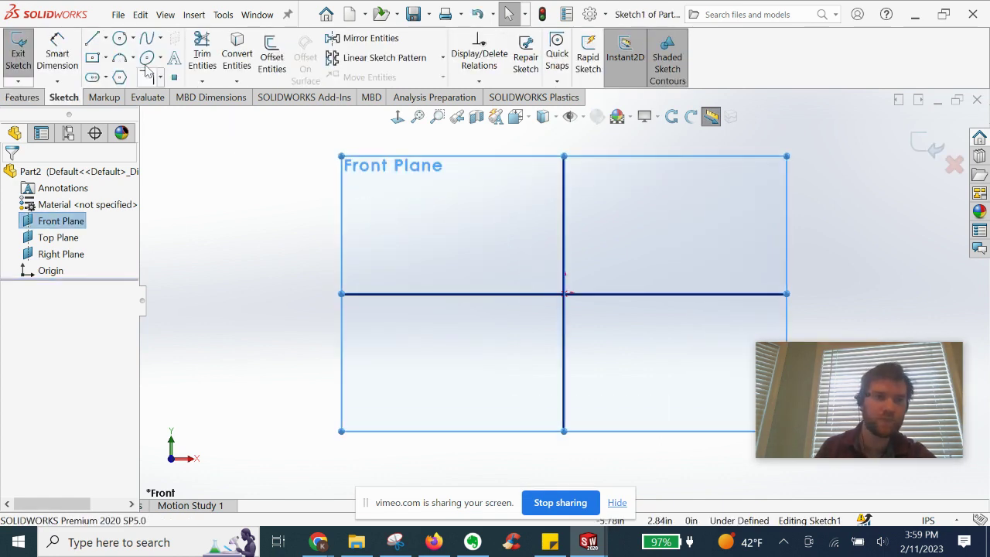
{"action": "left_click", "coordinate": [120, 38]}
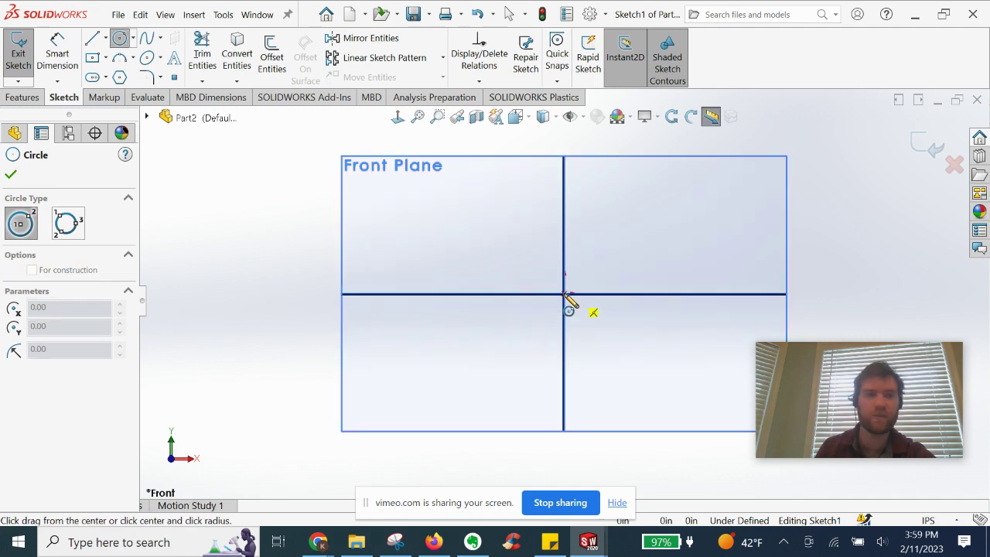
{"action": "left_click", "coordinate": [565, 294]}
{"action": "left_click", "coordinate": [694, 239]}
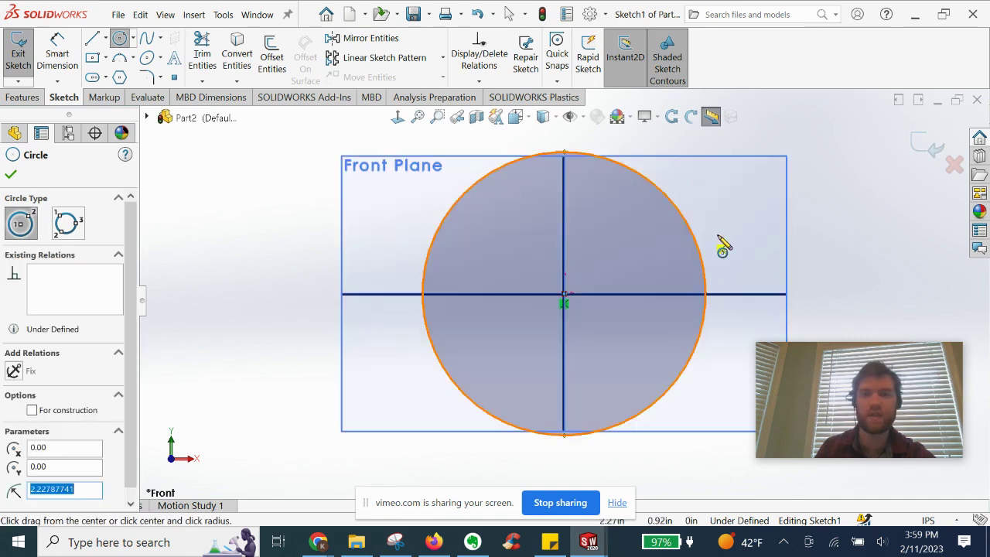
Dimension the circle's diameter to 4.5 in.
{"action": "left_click", "coordinate": [66, 58]}
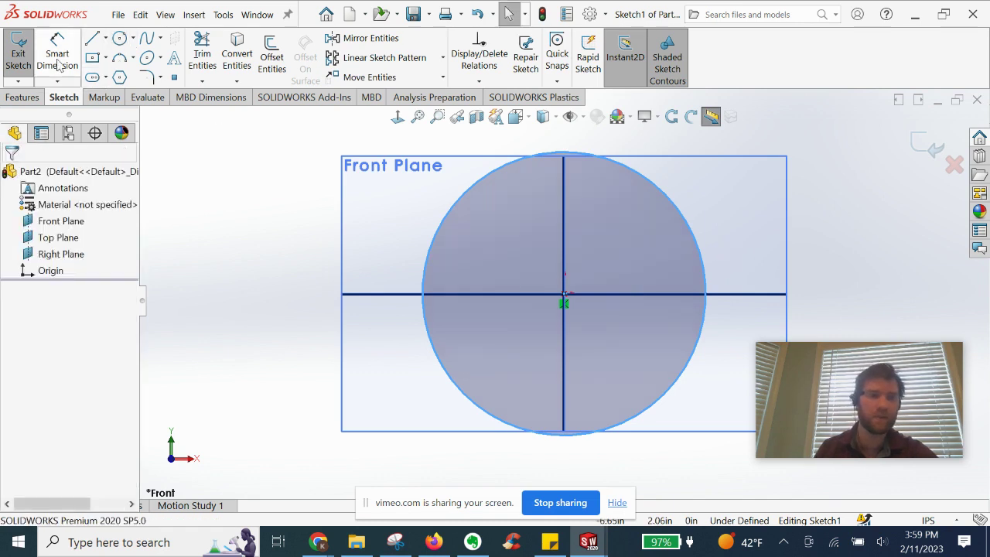
{"action": "left_click", "coordinate": [446, 225]}
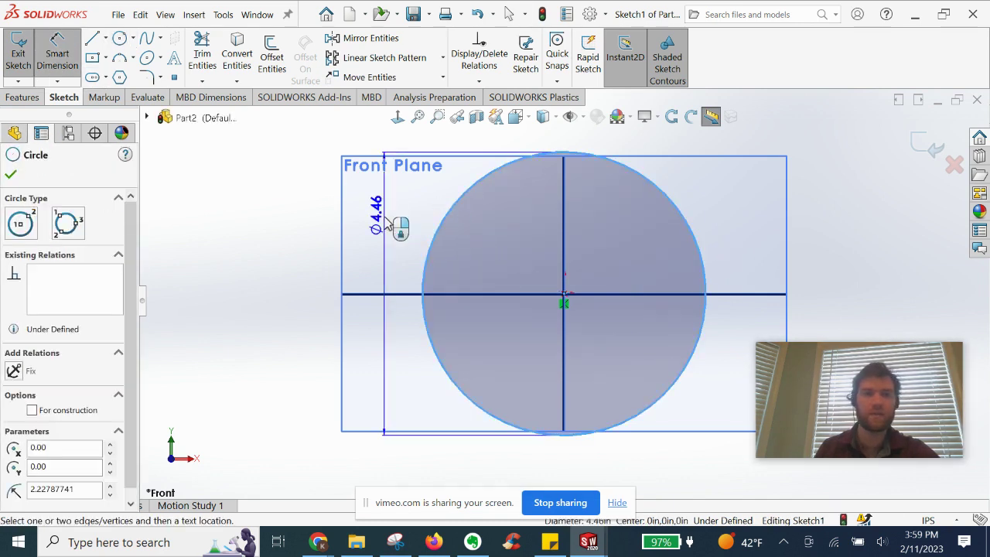
{"action": "left_click", "coordinate": [426, 238]}
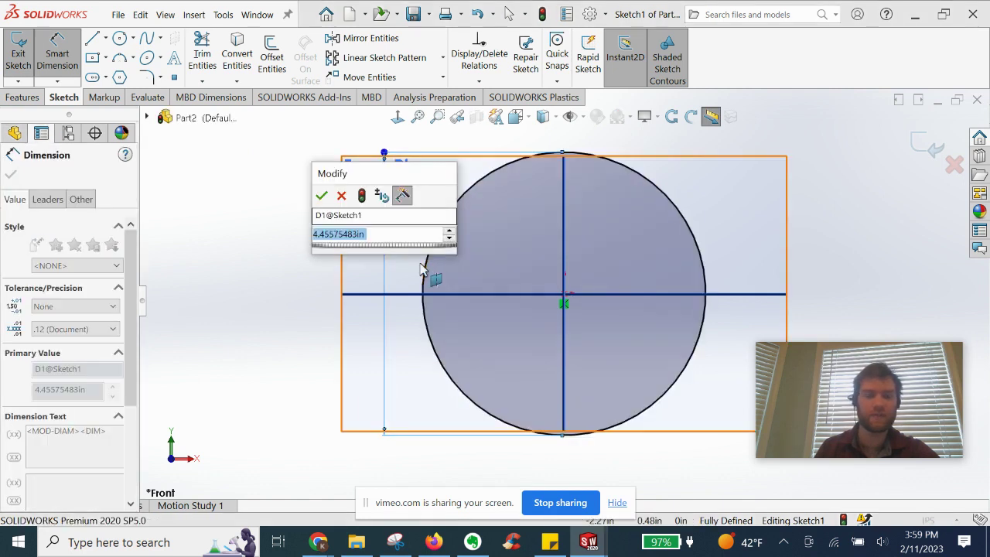
{"action": "type", "text": "4.5"}
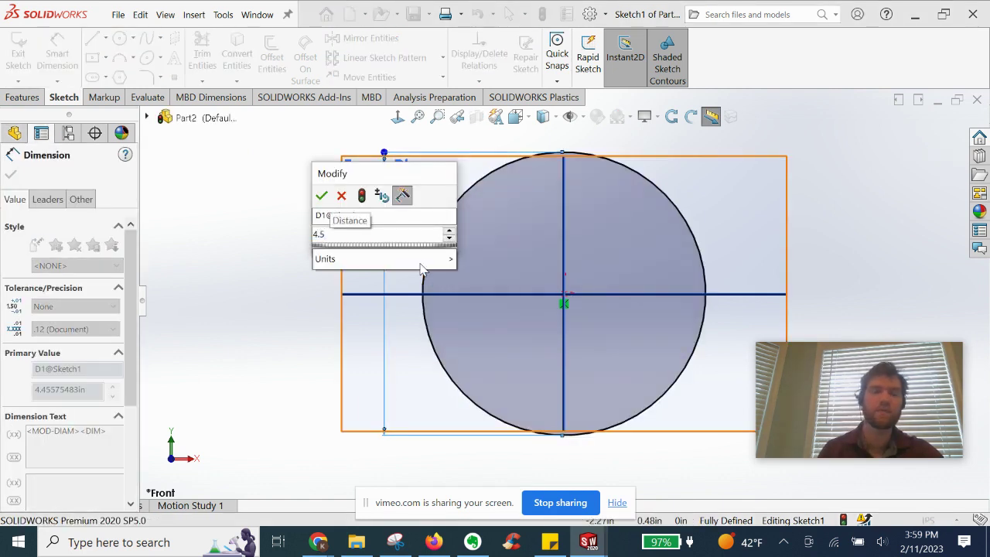
{"action": "left_click", "coordinate": [322, 196]}
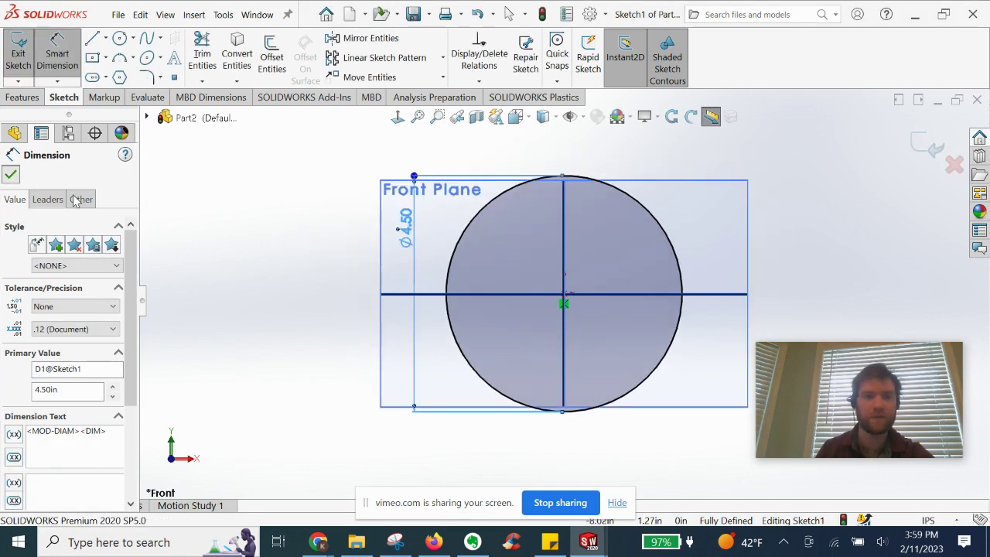
{"action": "key", "text": "Escape"}
Extrude the circle as a blind boss with a depth of 5 in.
{"action": "middle_click_drag", "start_coordinate": [309, 258], "coordinate": [320, 239]}
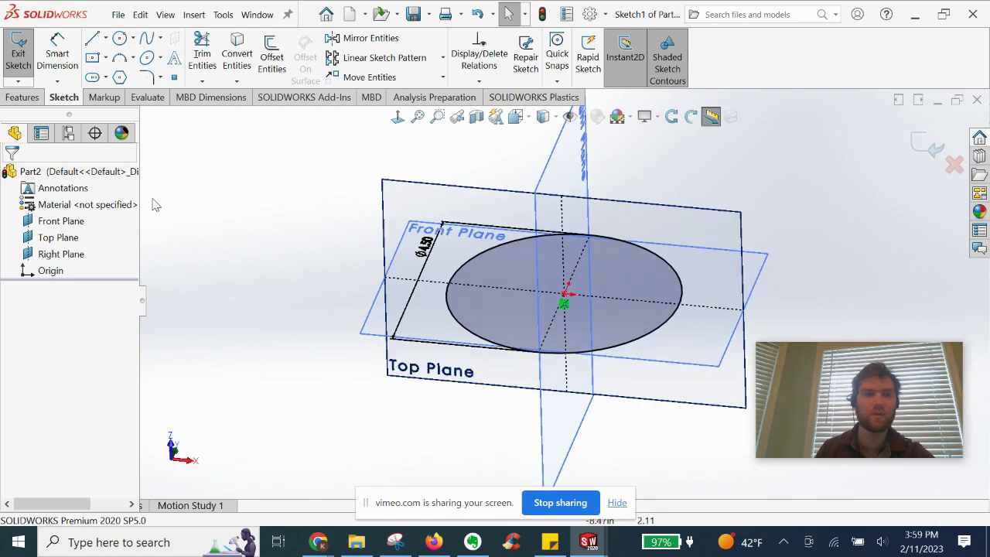
{"action": "left_click", "coordinate": [22, 97]}
{"action": "left_click", "coordinate": [25, 56]}
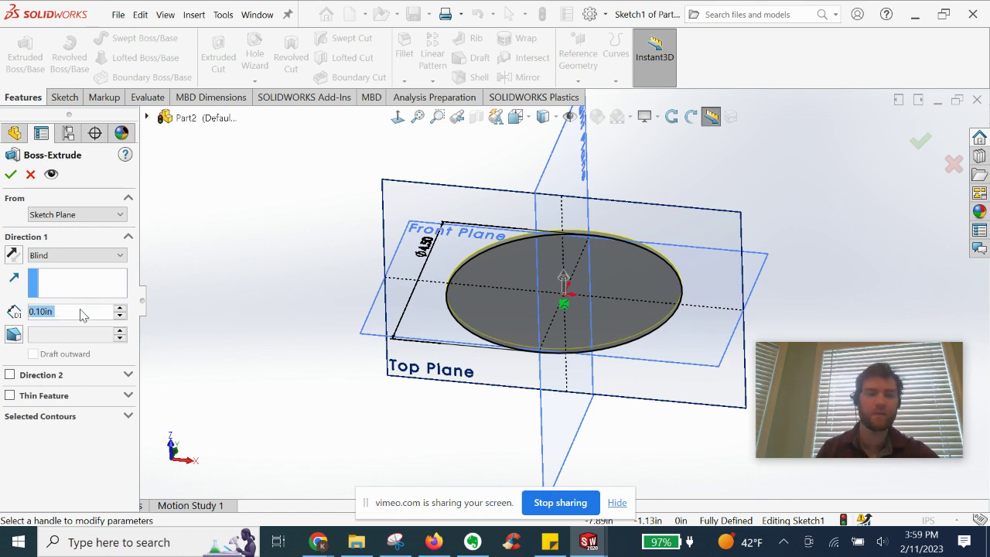
{"action": "type", "text": "5"}
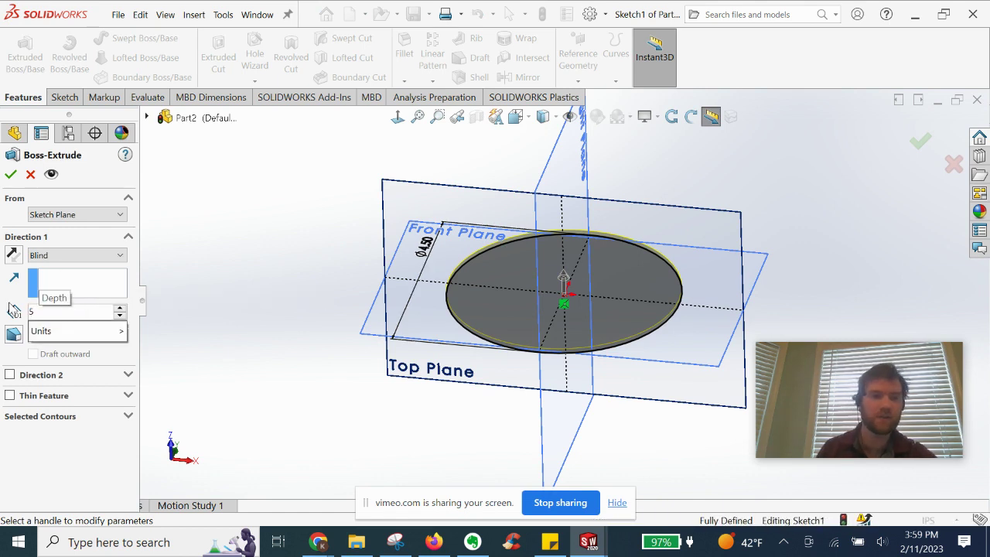
{"action": "key", "text": "Return"}
{"action": "scroll", "coordinate": [513, 287], "scroll_direction": "up", "scroll_amount": 2}
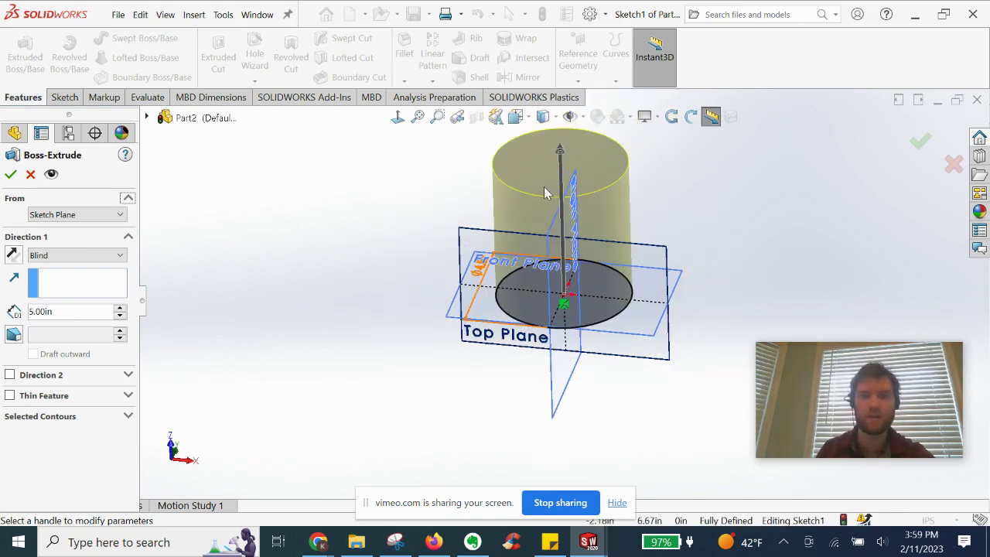
{"action": "left_click", "coordinate": [10, 174]}
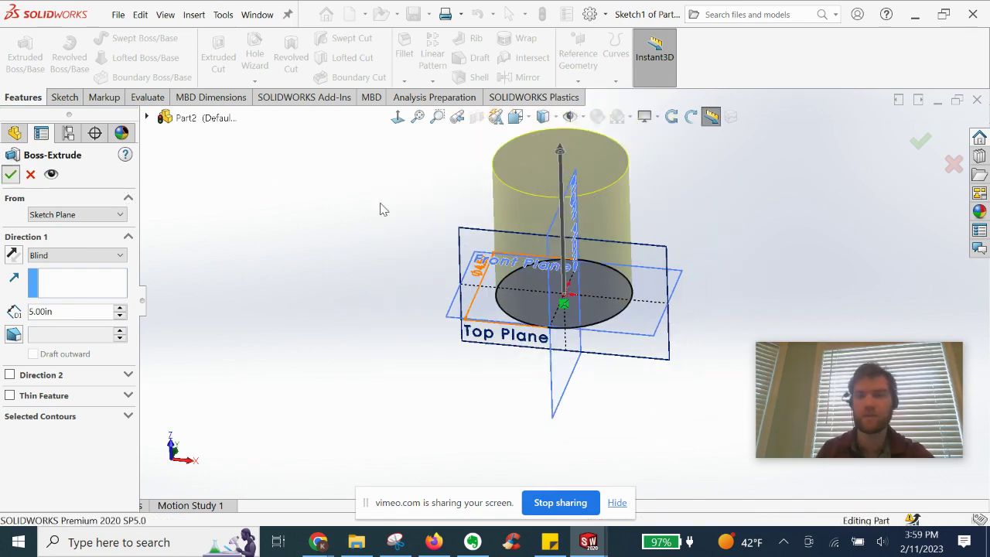
Shell the cylinder inward with a 0.1875 in wall thickness, removing its top end face.
{"action": "left_click", "coordinate": [560, 142]}
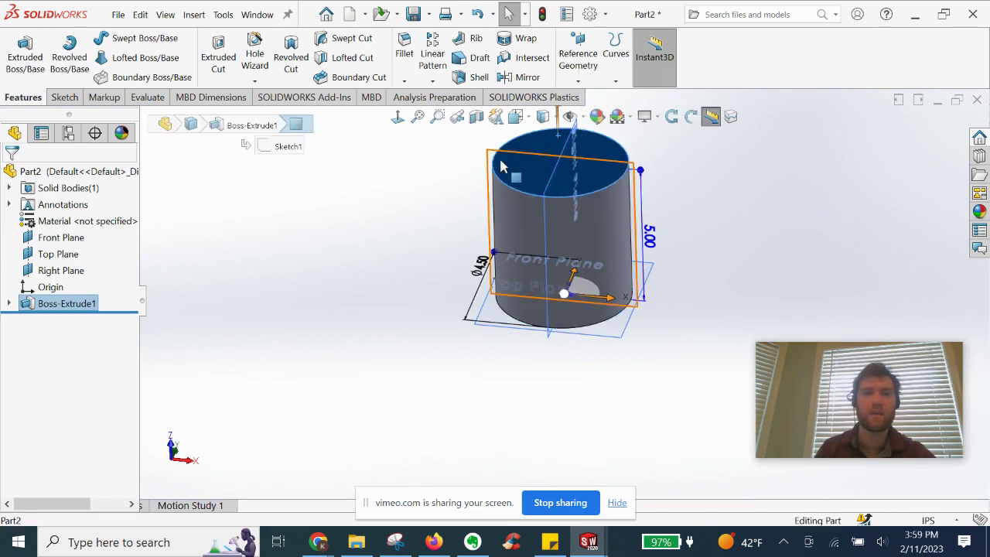
{"action": "left_click", "coordinate": [474, 77]}
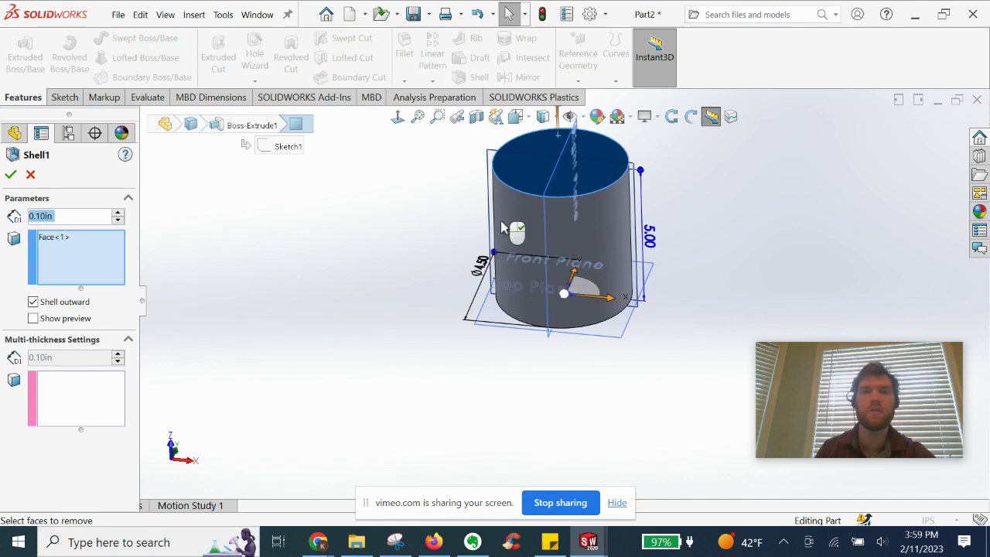
{"action": "left_click", "coordinate": [33, 302]}
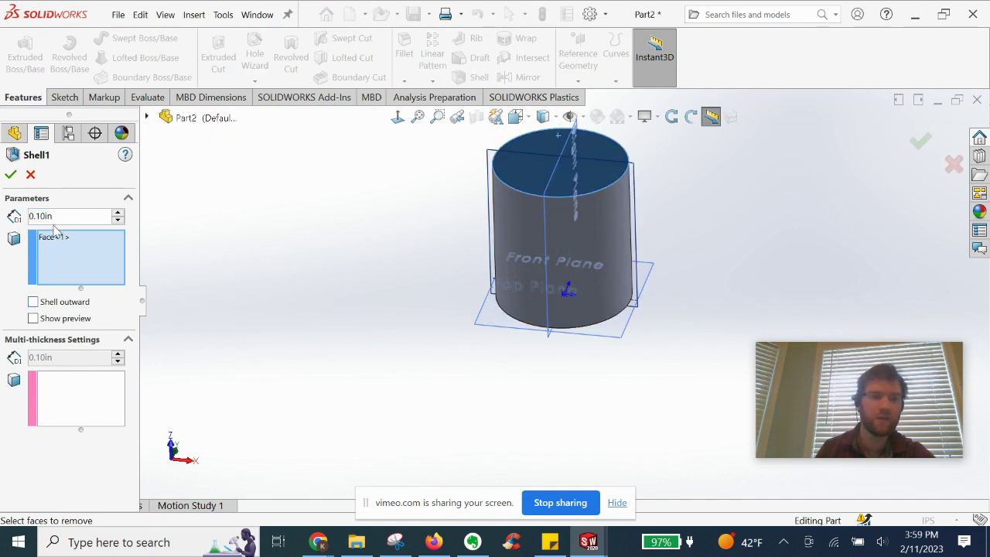
{"action": "left_click", "coordinate": [76, 216]}
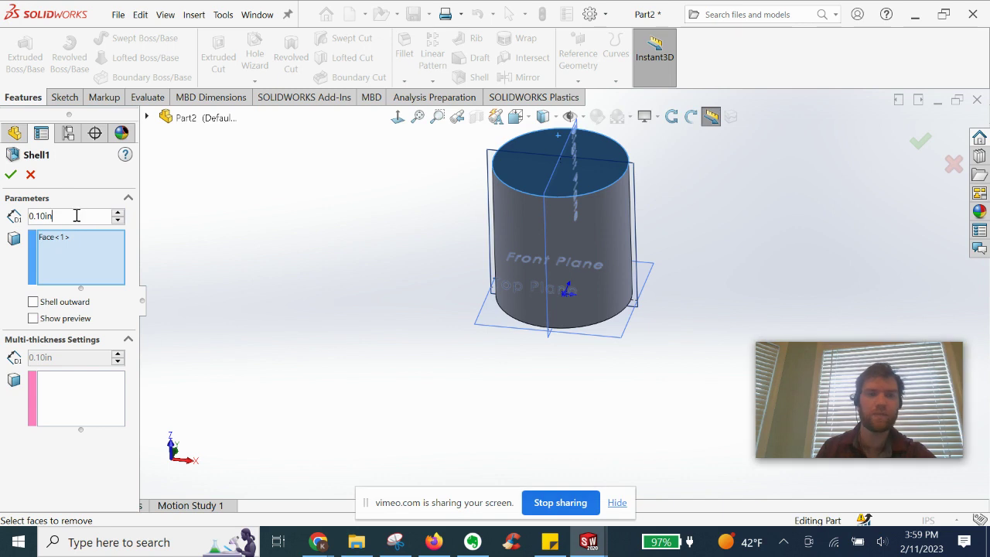
{"action": "double_click", "coordinate": [68, 218]}
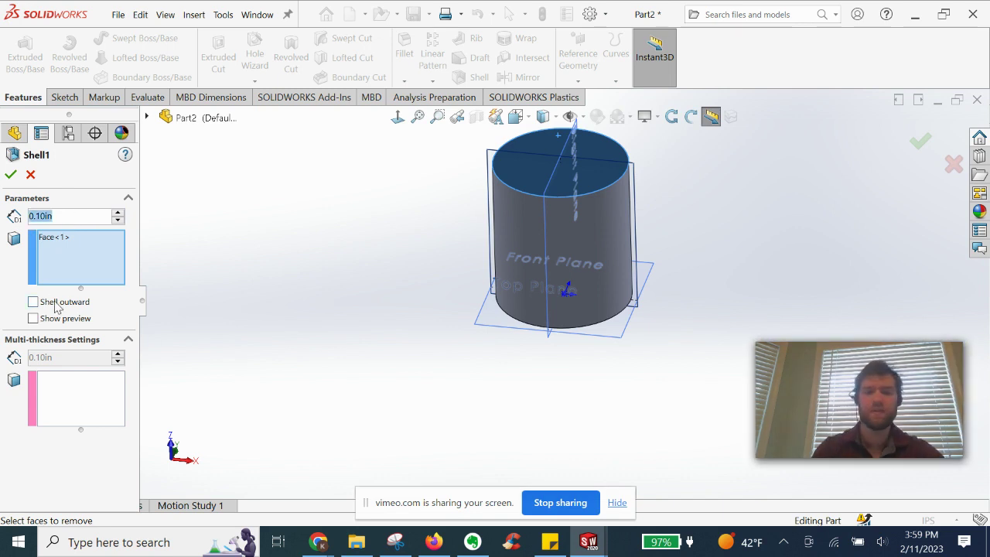
{"action": "type", "text": ".1875"}
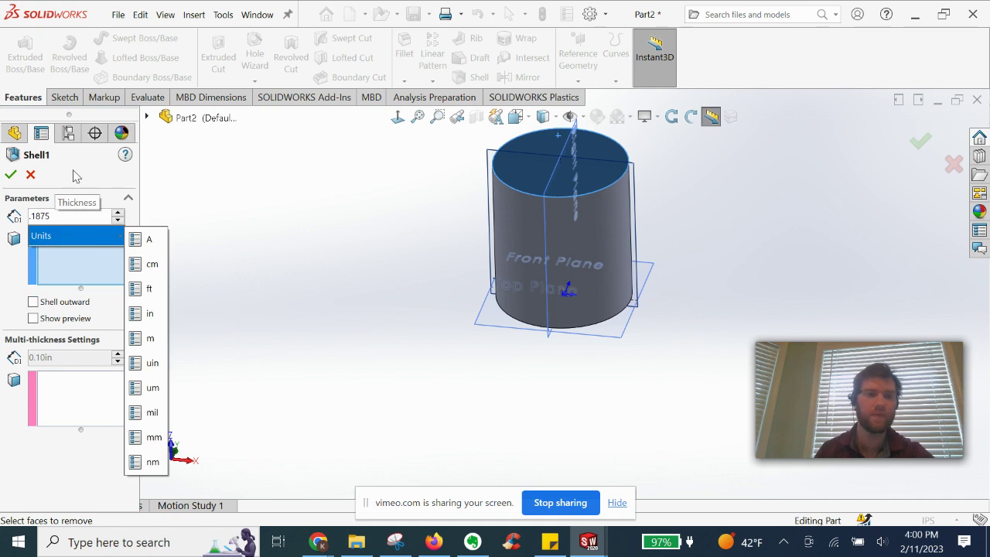
{"action": "key", "text": "Return"}
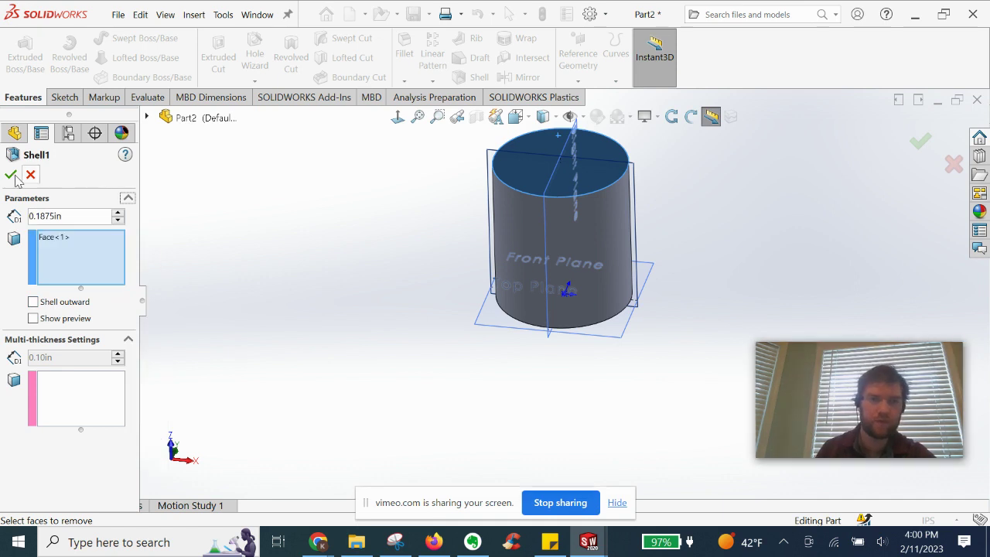
{"action": "left_click", "coordinate": [11, 175]}
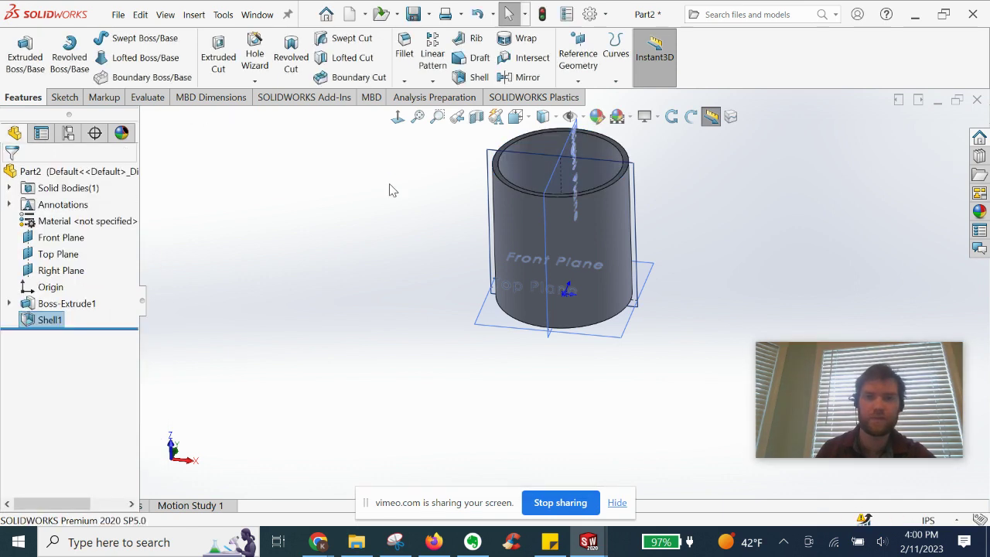
Start a sketch on the Top Plane, flip it to the bottom view and section the hollow cylinder to expose its wall.
{"action": "middle_click_drag", "start_coordinate": [623, 283], "coordinate": [611, 214]}
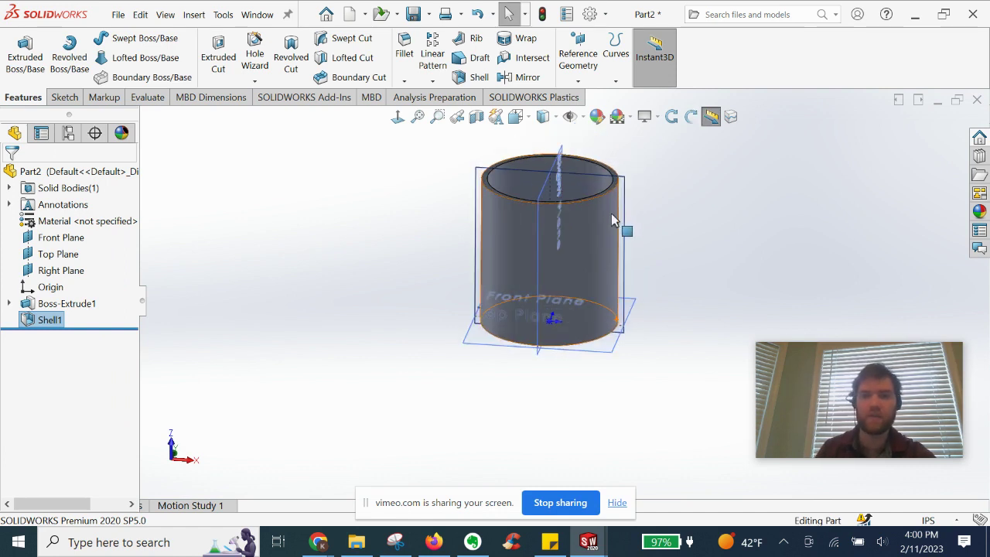
{"action": "left_click", "coordinate": [343, 228]}
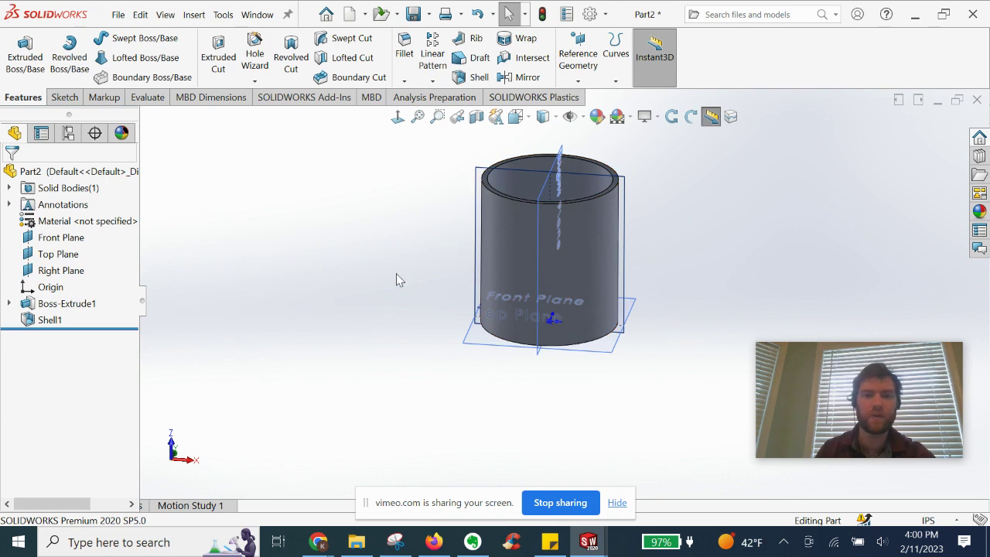
{"action": "scroll", "coordinate": [616, 224], "scroll_direction": "down", "scroll_amount": 2}
{"action": "scroll", "coordinate": [615, 224], "scroll_direction": "down", "scroll_amount": 2}
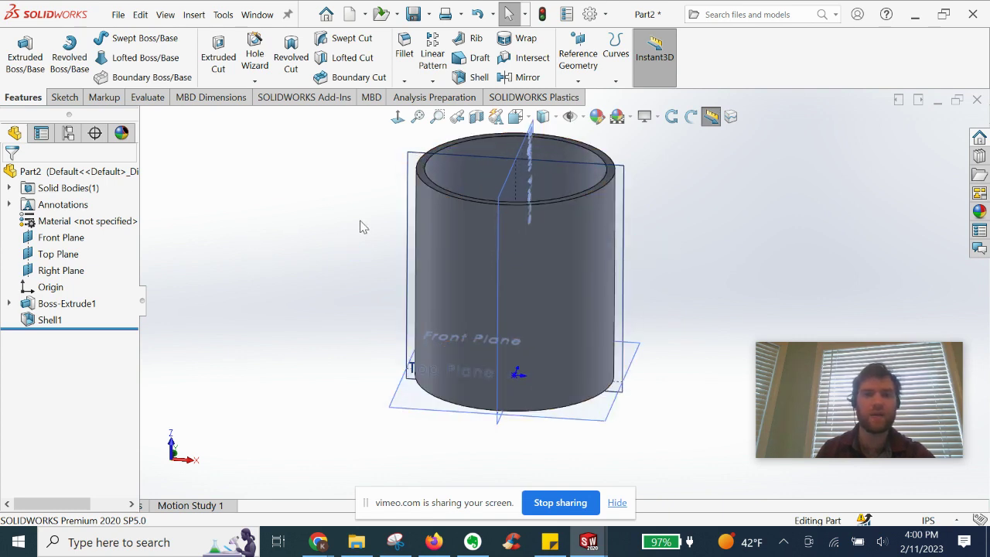
{"action": "left_click", "coordinate": [411, 170]}
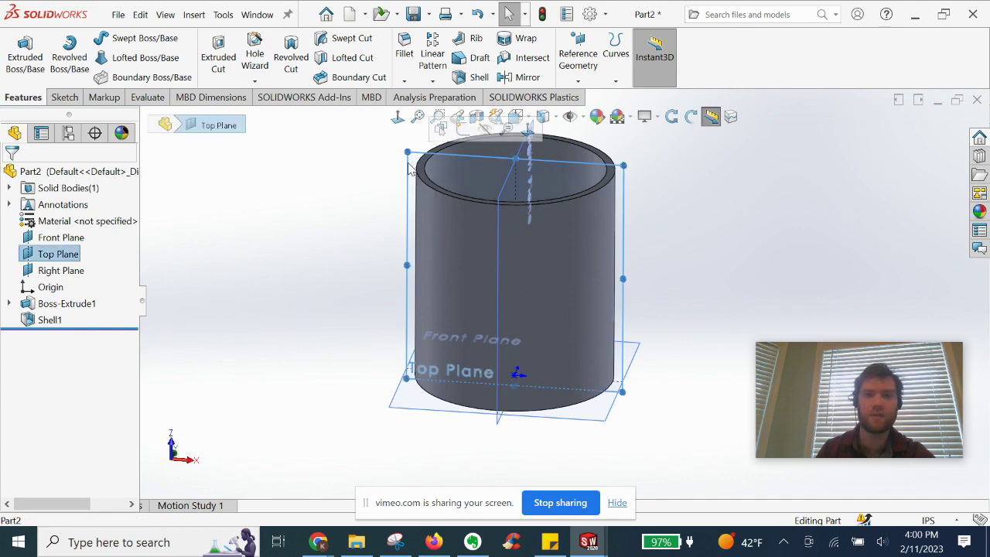
{"action": "left_click", "coordinate": [467, 137]}
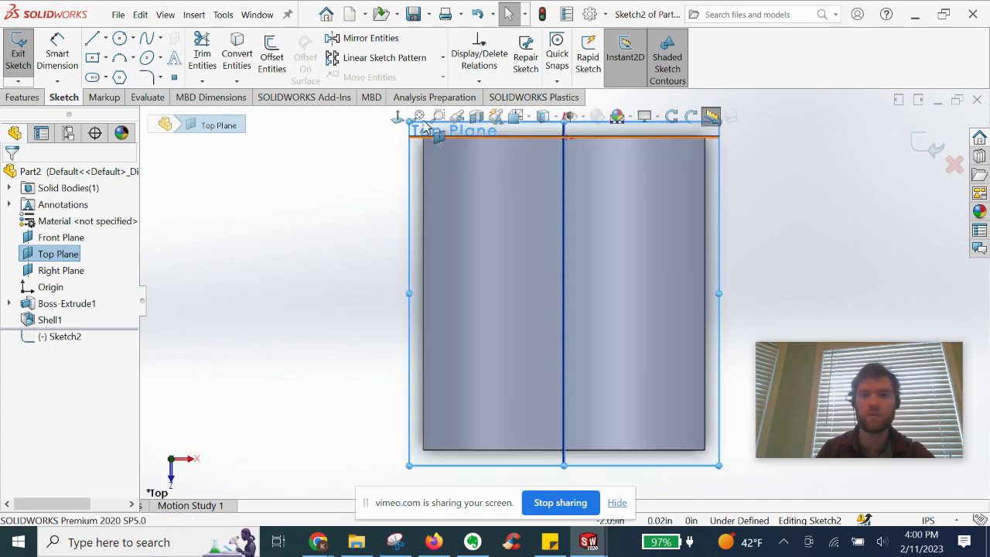
{"action": "left_click", "coordinate": [435, 135]}
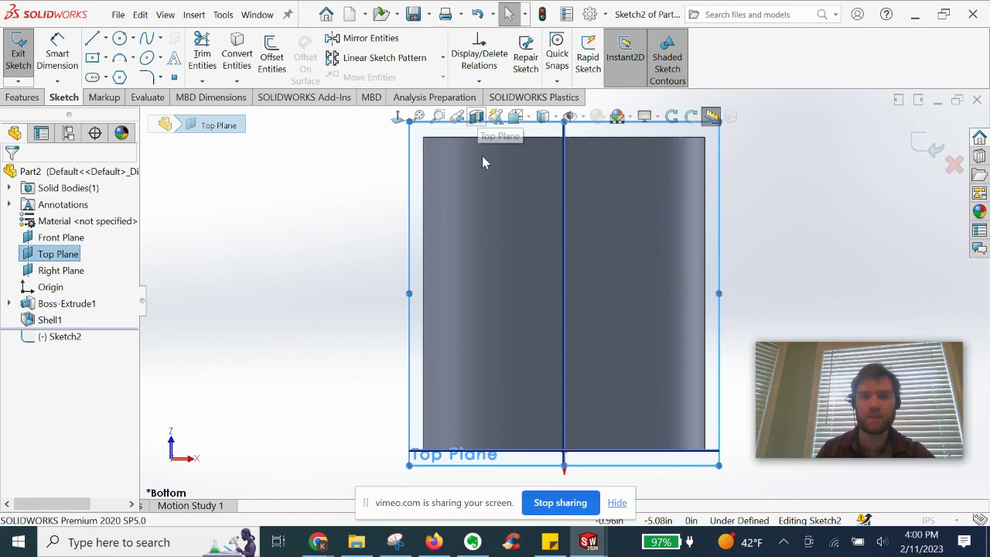
{"action": "left_click", "coordinate": [475, 117]}
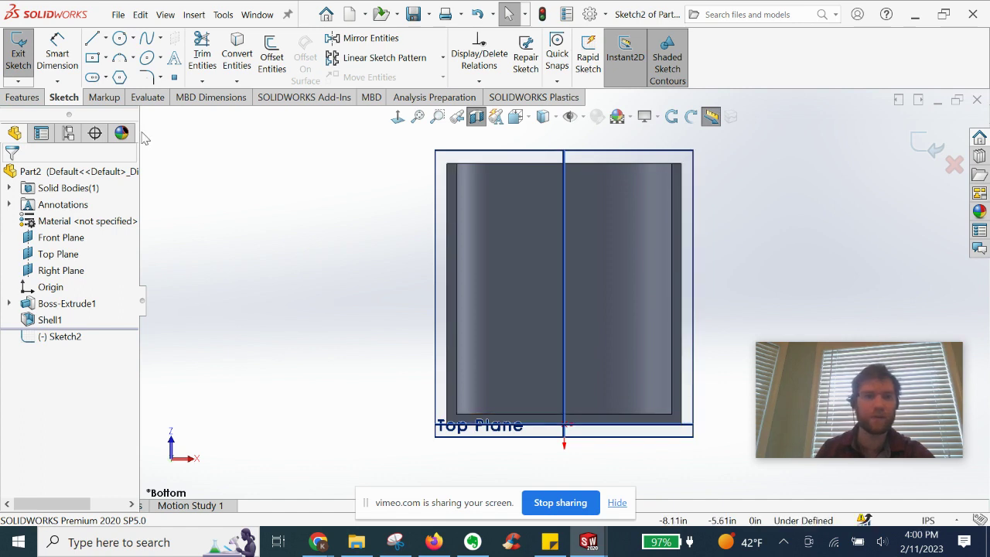
Sketch a horizontal line about 1 in long from inside the cup's side wall near the rim outward.
{"action": "left_click", "coordinate": [92, 38]}
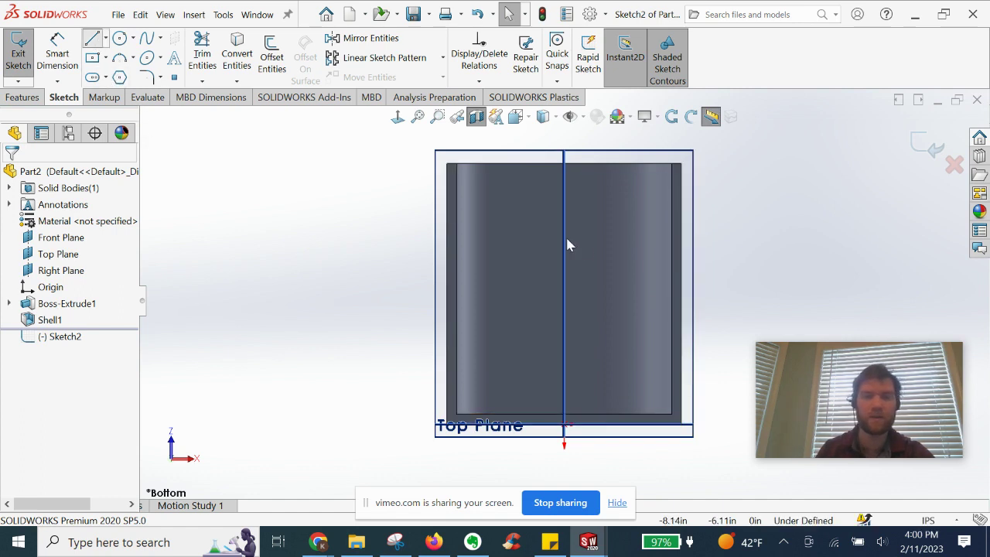
{"action": "scroll", "coordinate": [679, 233], "scroll_direction": "down", "scroll_amount": 3}
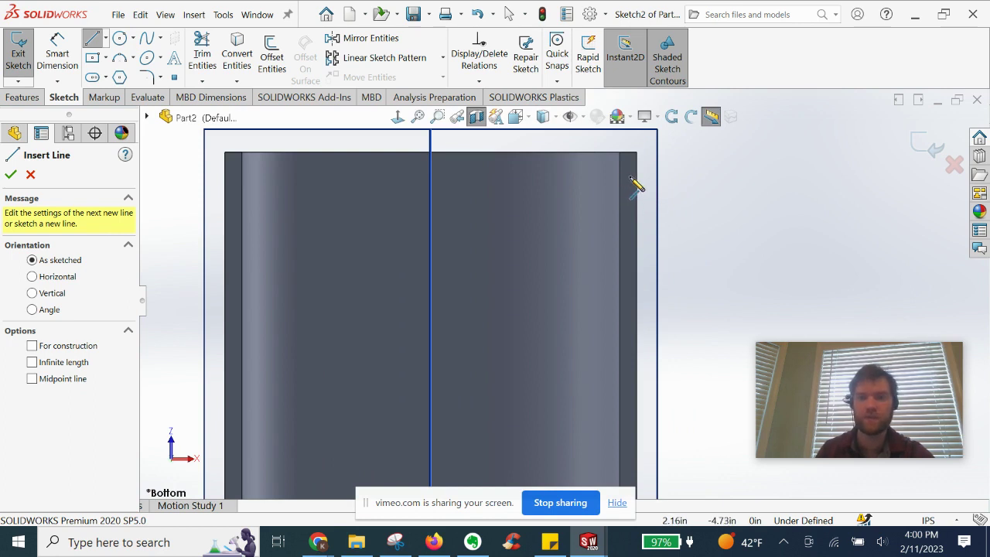
{"action": "scroll", "coordinate": [623, 193], "scroll_direction": "down", "scroll_amount": 2}
{"action": "left_click", "coordinate": [622, 191]}
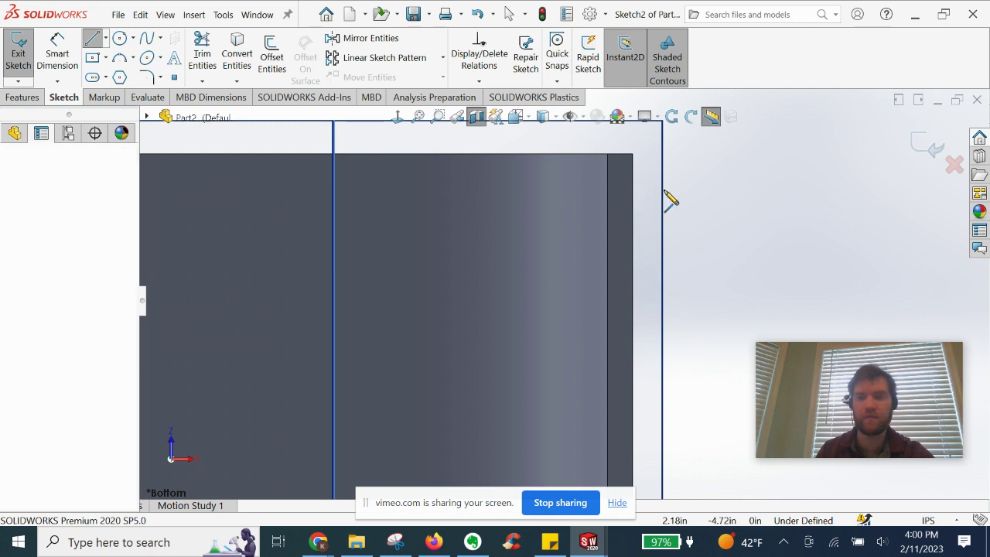
{"action": "scroll", "coordinate": [713, 203], "scroll_direction": "up", "scroll_amount": 2}
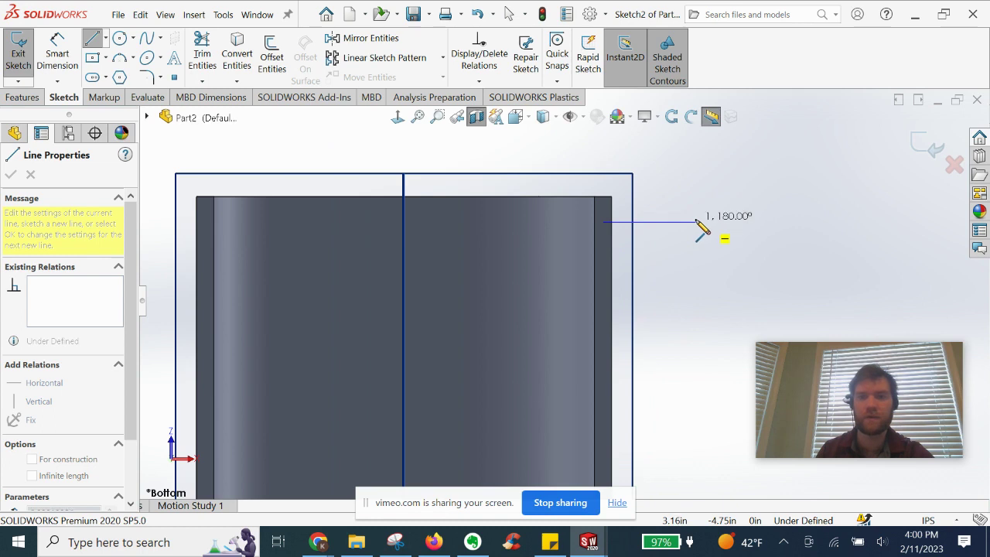
{"action": "left_click", "coordinate": [696, 222]}
Continue the line chain with a vertical segment about 3 in long running down toward the cup's base.
{"action": "scroll", "coordinate": [712, 279], "scroll_direction": "up", "scroll_amount": 3}
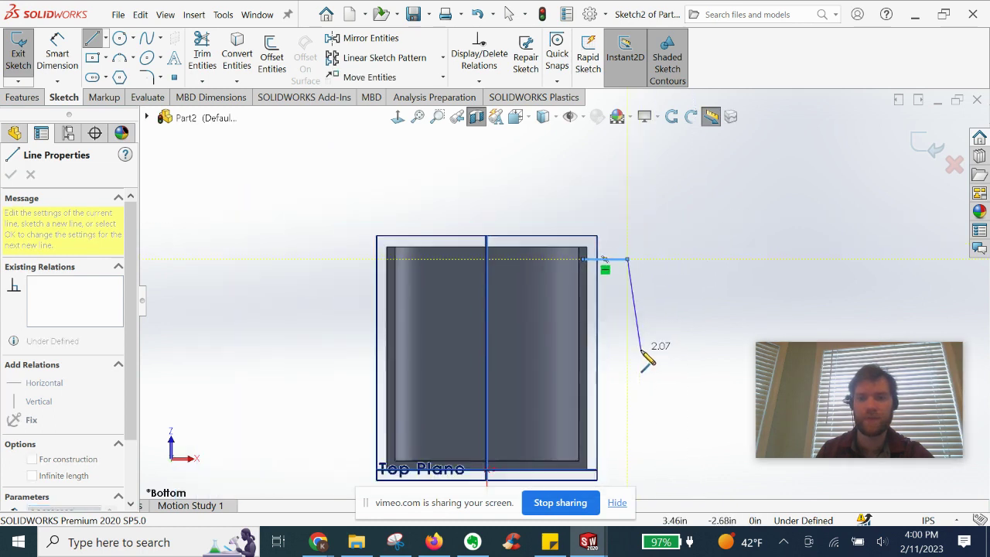
{"action": "scroll", "coordinate": [631, 369], "scroll_direction": "down", "scroll_amount": 2}
{"action": "scroll", "coordinate": [611, 379], "scroll_direction": "up", "scroll_amount": 2}
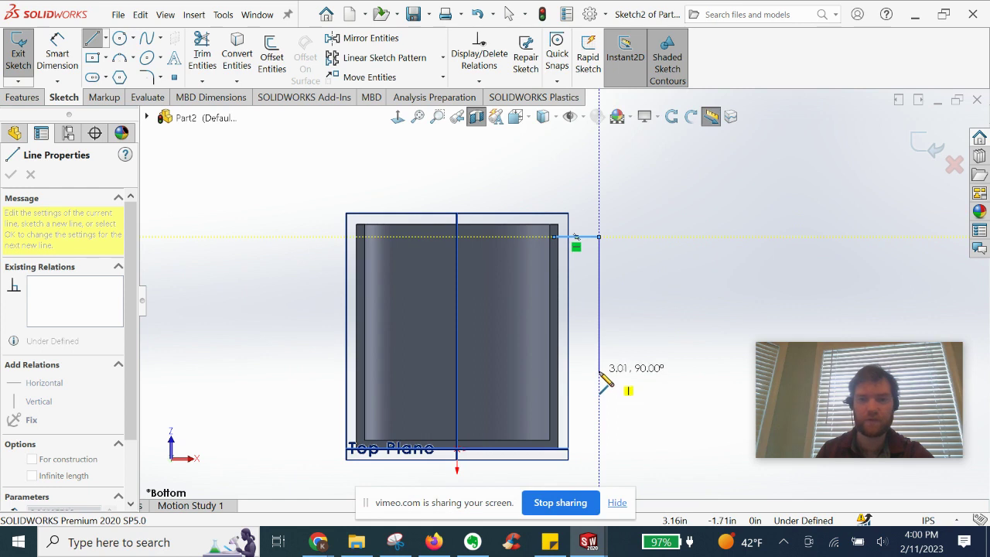
{"action": "left_click", "coordinate": [599, 379]}
Finish the line chain with a diagonal segment about 1.41 in long at 135° ending inside the cup wall near the base.
{"action": "scroll", "coordinate": [565, 422], "scroll_direction": "down", "scroll_amount": 1}
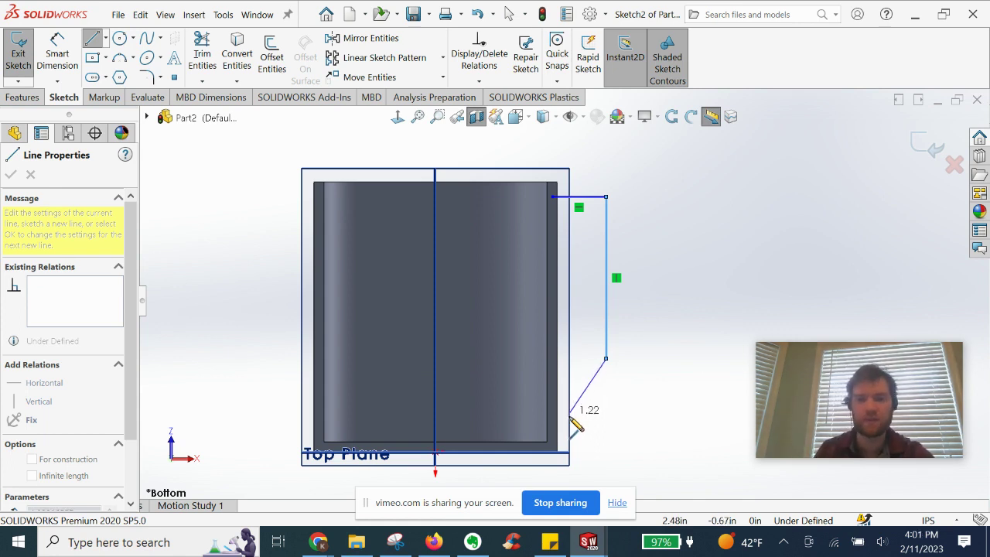
{"action": "scroll", "coordinate": [571, 423], "scroll_direction": "down", "scroll_amount": 2}
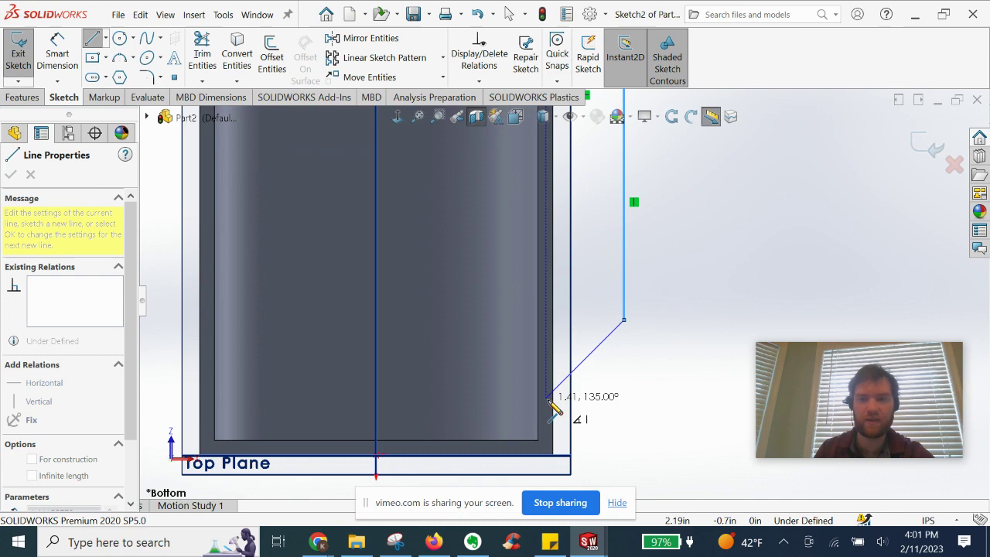
{"action": "left_click", "coordinate": [548, 397]}
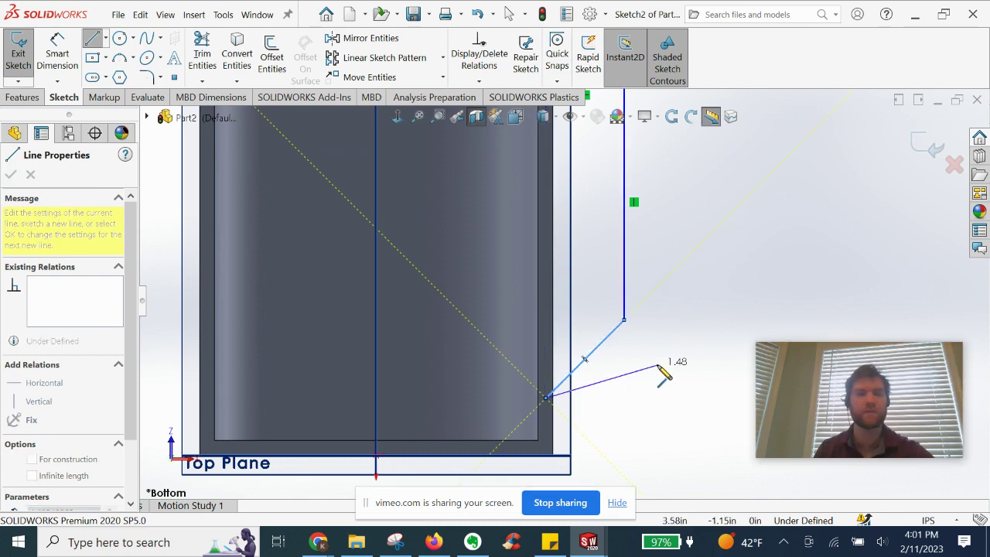
{"action": "key", "text": "Escape"}
{"action": "key", "text": "Escape"}
{"action": "scroll", "coordinate": [636, 373], "scroll_direction": "up", "scroll_amount": 4}
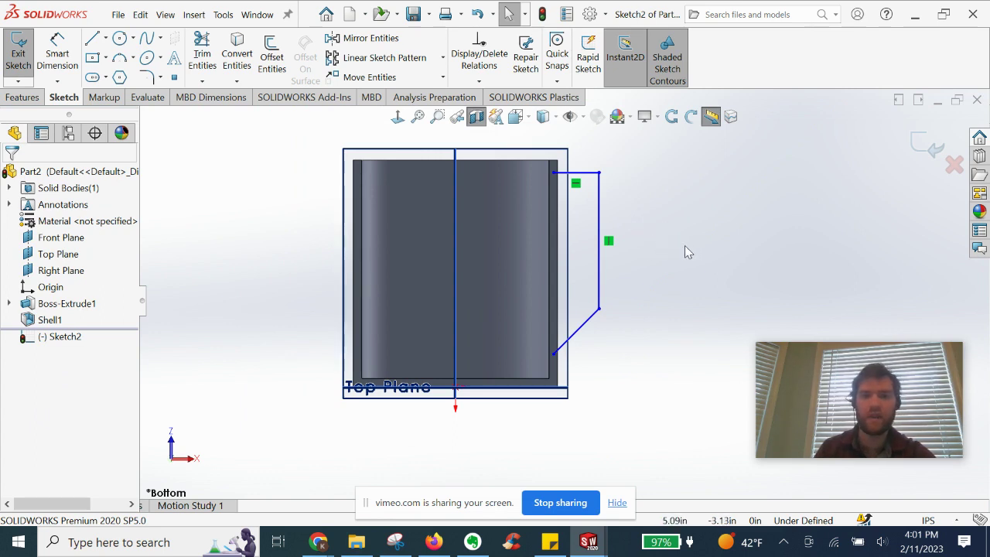
Offset the chain of handle lines 0.20 in, reversed toward the cup, with the offset dimension added.
{"action": "scroll", "coordinate": [642, 233], "scroll_direction": "down", "scroll_amount": 2}
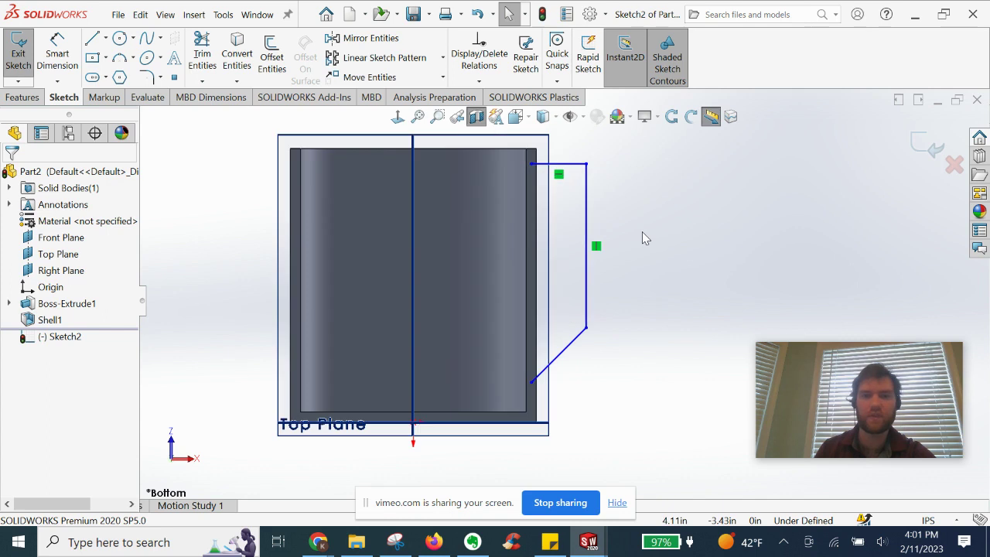
{"action": "left_click", "coordinate": [273, 62]}
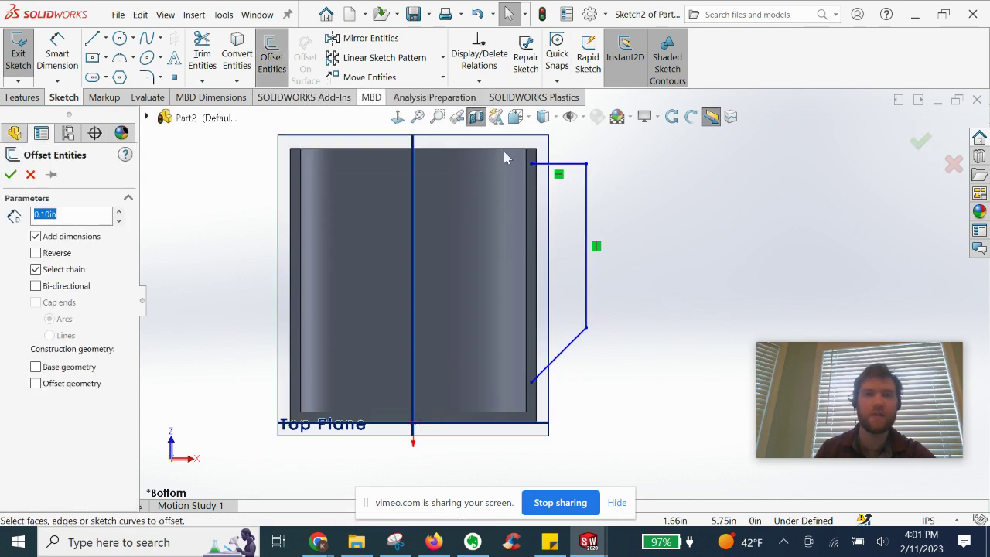
{"action": "left_click", "coordinate": [571, 169]}
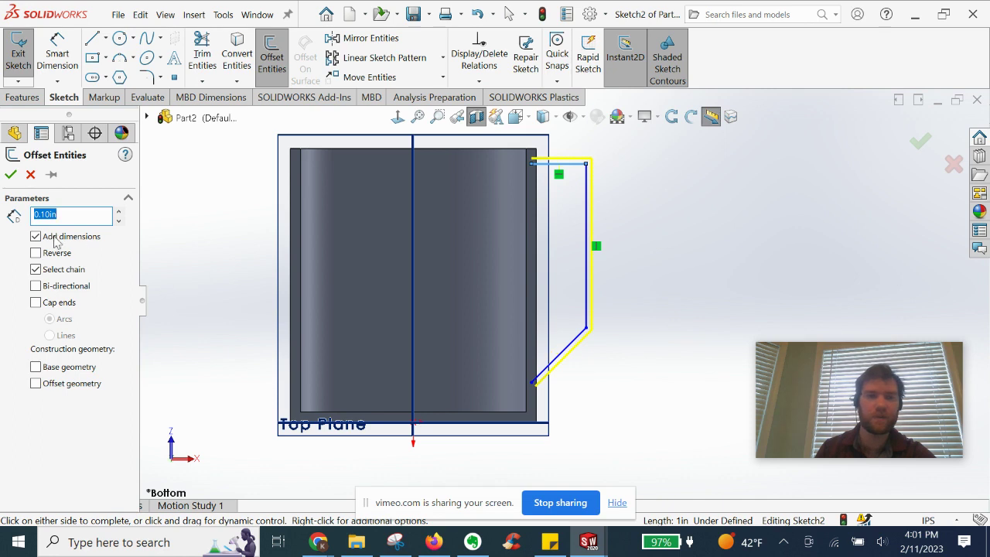
{"action": "left_click", "coordinate": [118, 215]}
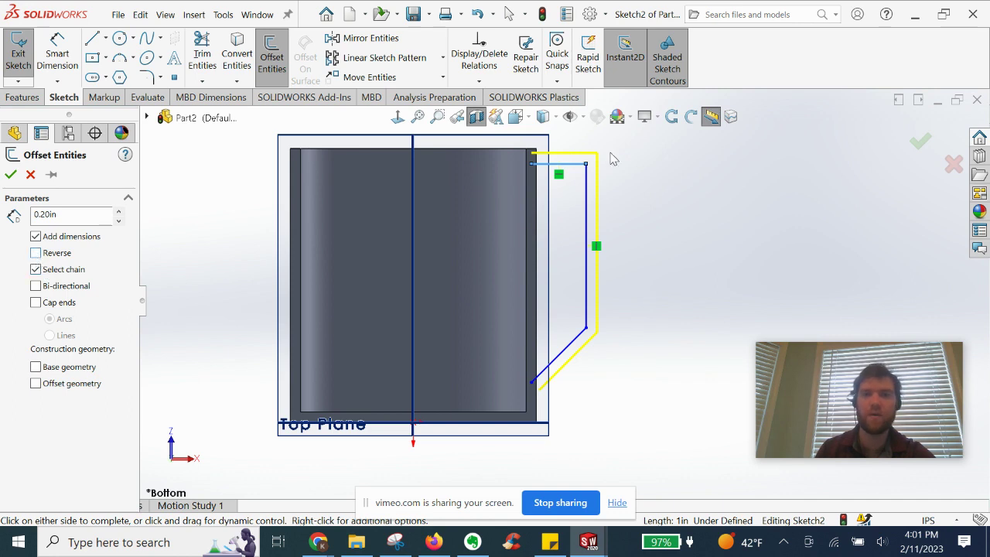
{"action": "left_click", "coordinate": [37, 256]}
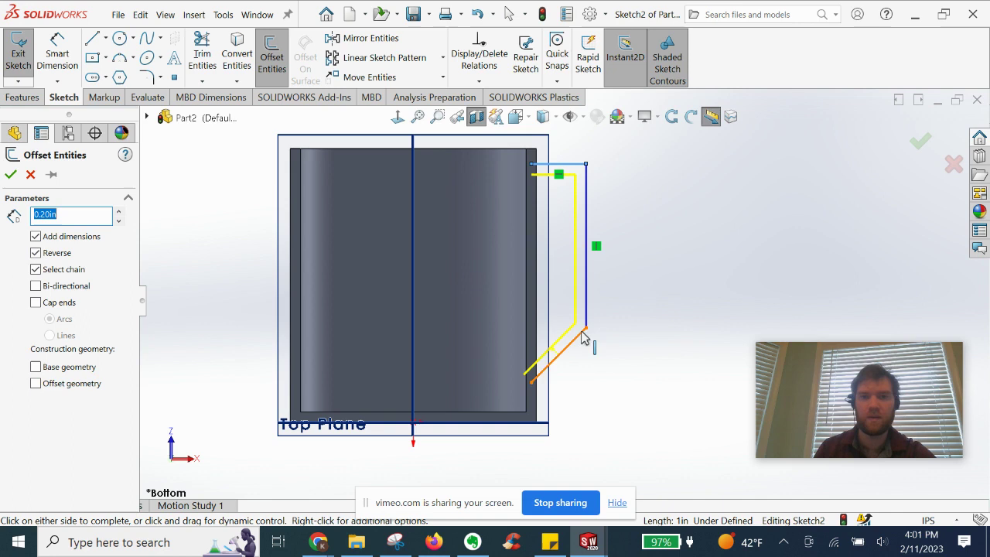
{"action": "scroll", "coordinate": [581, 326], "scroll_direction": "down", "scroll_amount": 1}
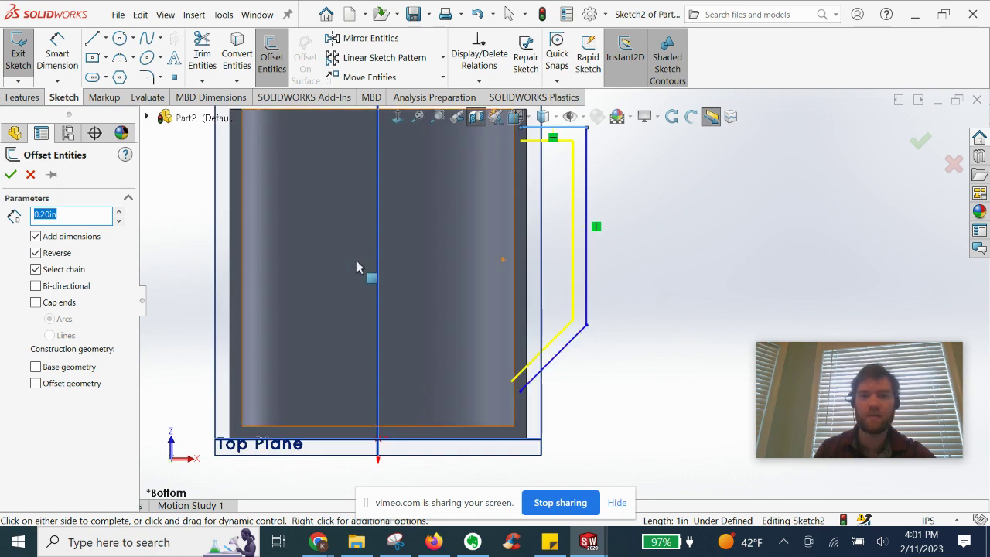
{"action": "left_click", "coordinate": [10, 176]}
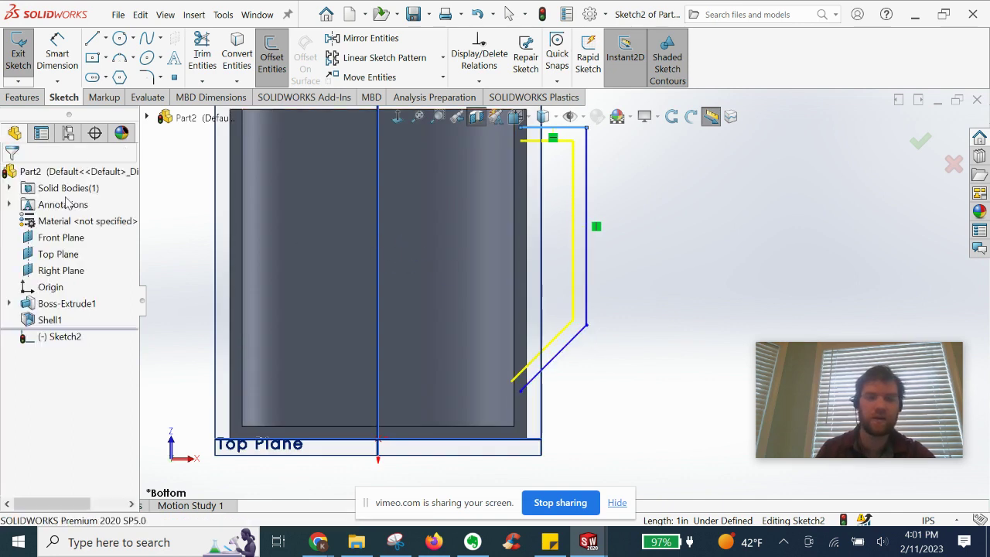
Move the lower endpoint of the inner offset chain so that it lies within the cup wall's thickness.
{"action": "left_click", "coordinate": [512, 383]}
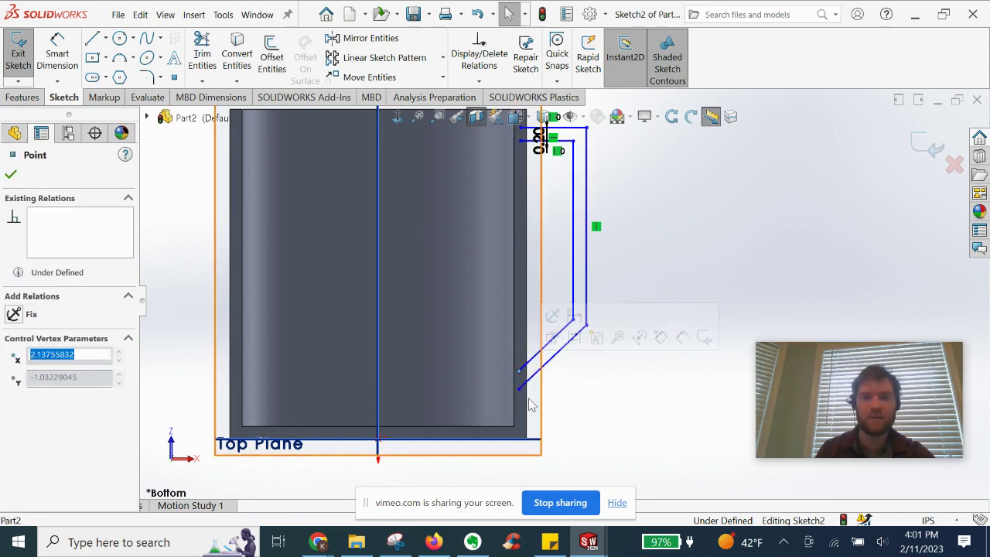
{"action": "left_click", "coordinate": [553, 404]}
{"action": "scroll", "coordinate": [573, 310], "scroll_direction": "up", "scroll_amount": 2}
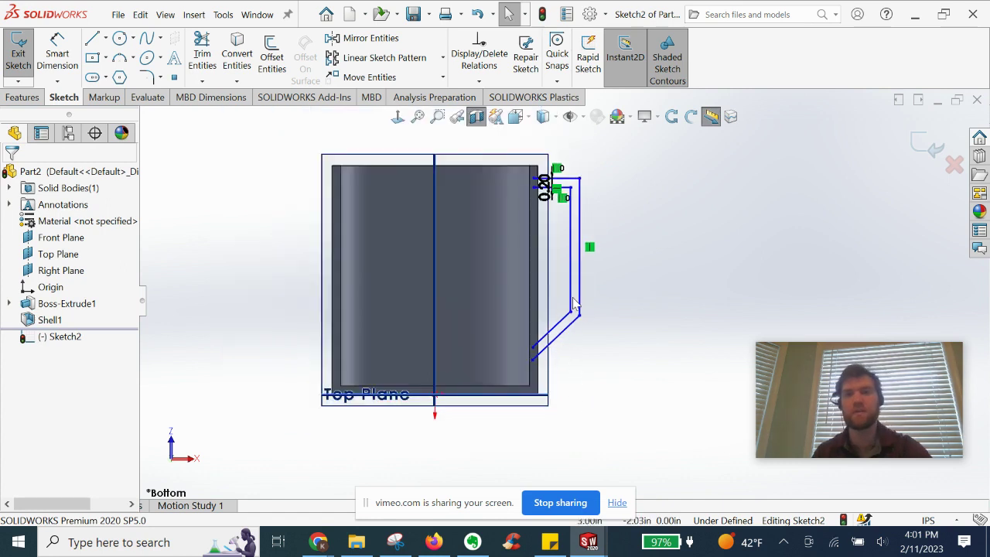
Close the handle profile with short lines joining the inner and outer chains at both their upper and lower ends.
{"action": "left_click", "coordinate": [92, 38]}
{"action": "scroll", "coordinate": [534, 197], "scroll_direction": "down", "scroll_amount": 2}
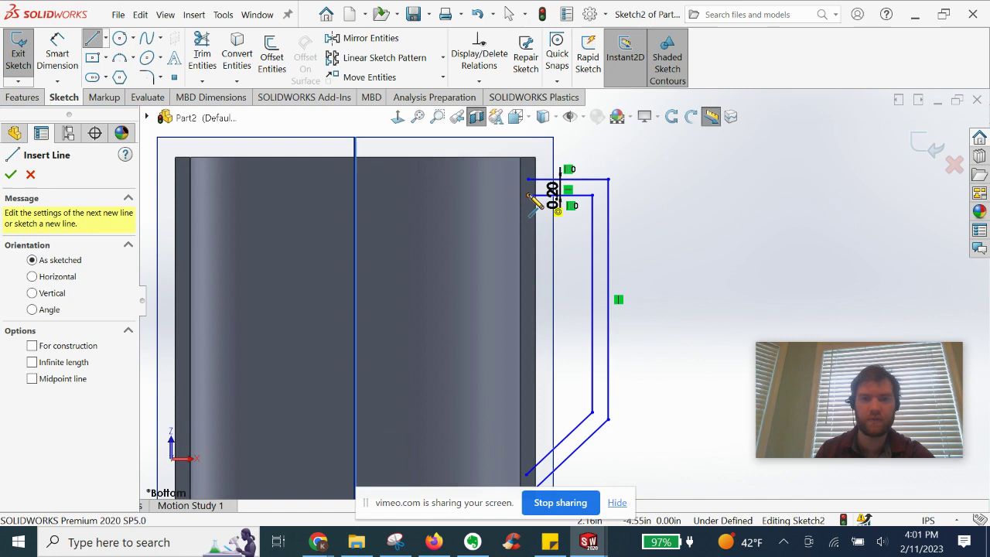
{"action": "left_click", "coordinate": [529, 180]}
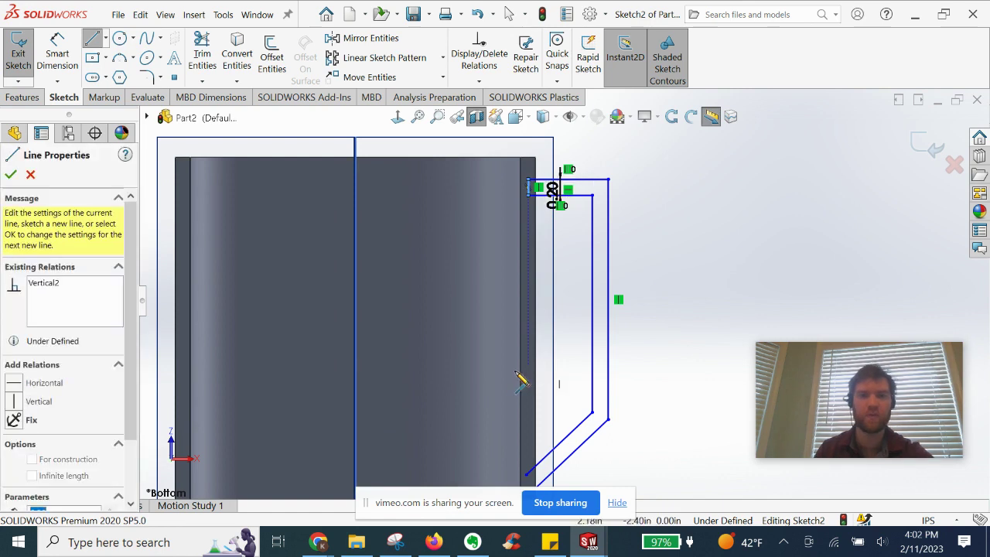
{"action": "scroll", "coordinate": [533, 402], "scroll_direction": "down", "scroll_amount": 3}
{"action": "scroll", "coordinate": [546, 441], "scroll_direction": "down", "scroll_amount": 2}
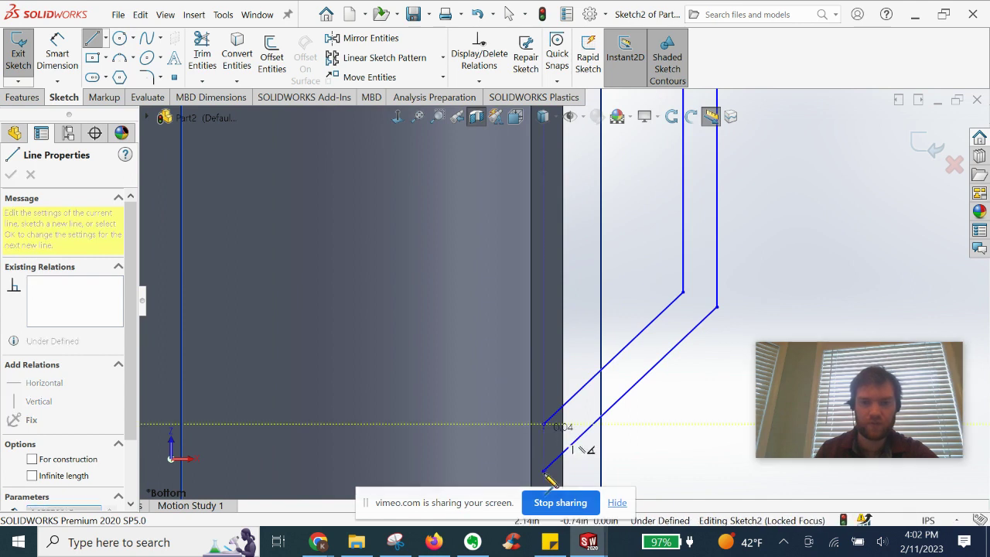
{"action": "left_click", "coordinate": [544, 470]}
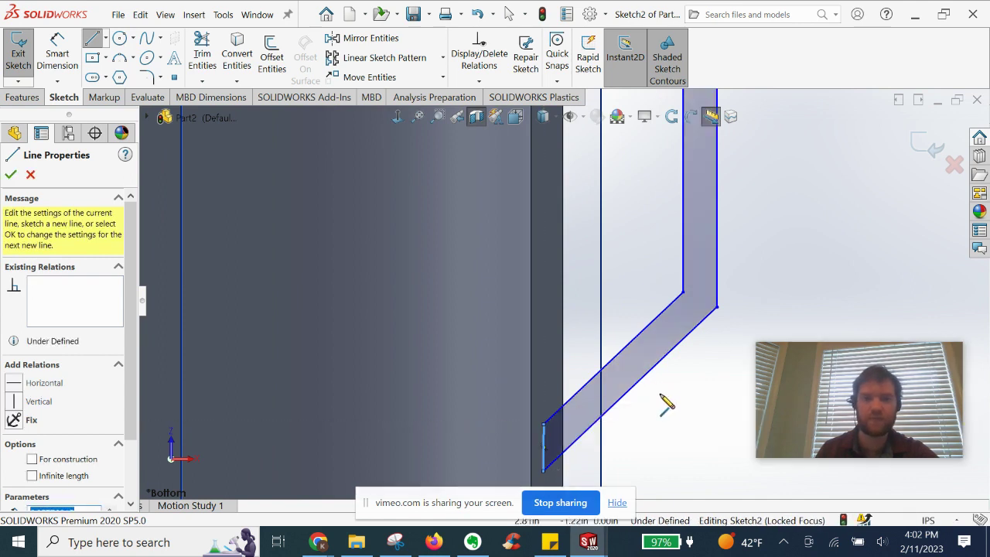
{"action": "key", "text": "Escape"}
{"action": "key", "text": "Escape"}
{"action": "scroll", "coordinate": [632, 394], "scroll_direction": "up", "scroll_amount": 4}
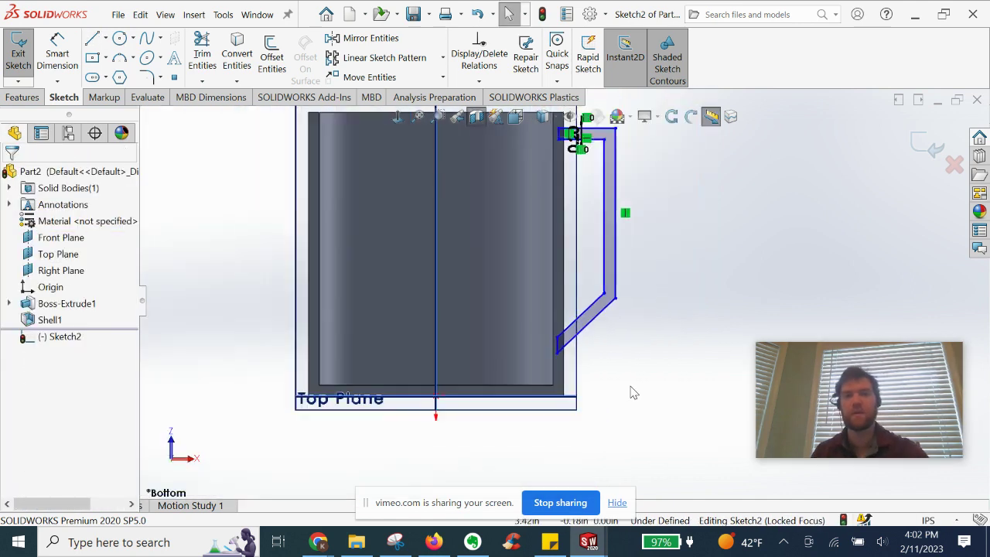
Set up a boss extrude of the closed handle profile with a Mid Plane end condition and a depth of 1 in.
{"action": "scroll", "coordinate": [662, 226], "scroll_direction": "up", "scroll_amount": 3}
{"action": "scroll", "coordinate": [662, 224], "scroll_direction": "down", "scroll_amount": 3}
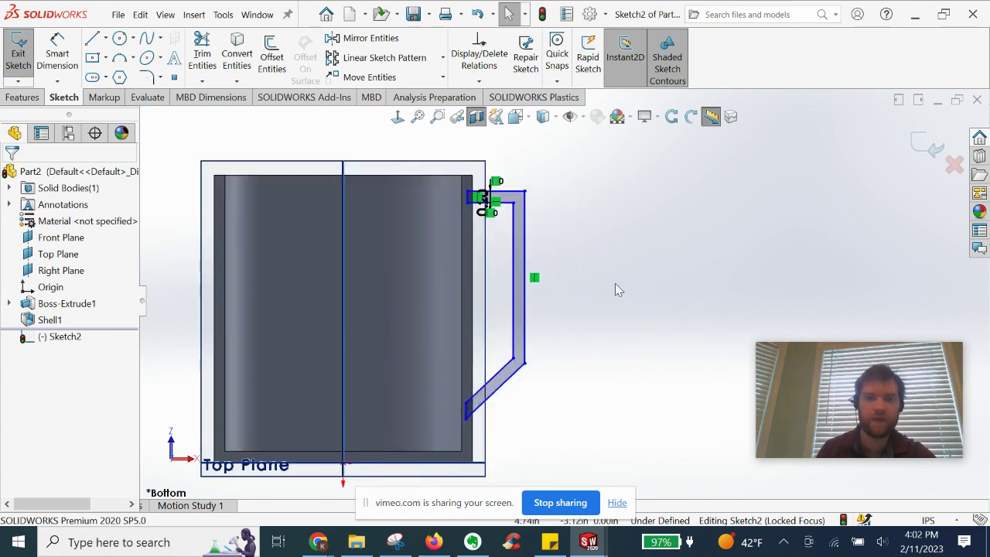
{"action": "scroll", "coordinate": [615, 283], "scroll_direction": "up", "scroll_amount": 1}
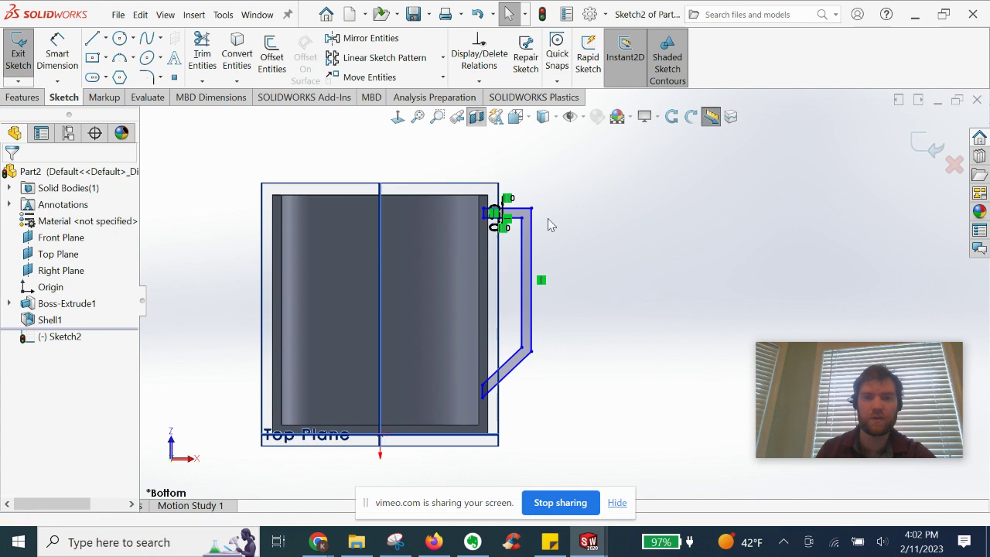
{"action": "middle_click_drag", "start_coordinate": [610, 285], "coordinate": [495, 279]}
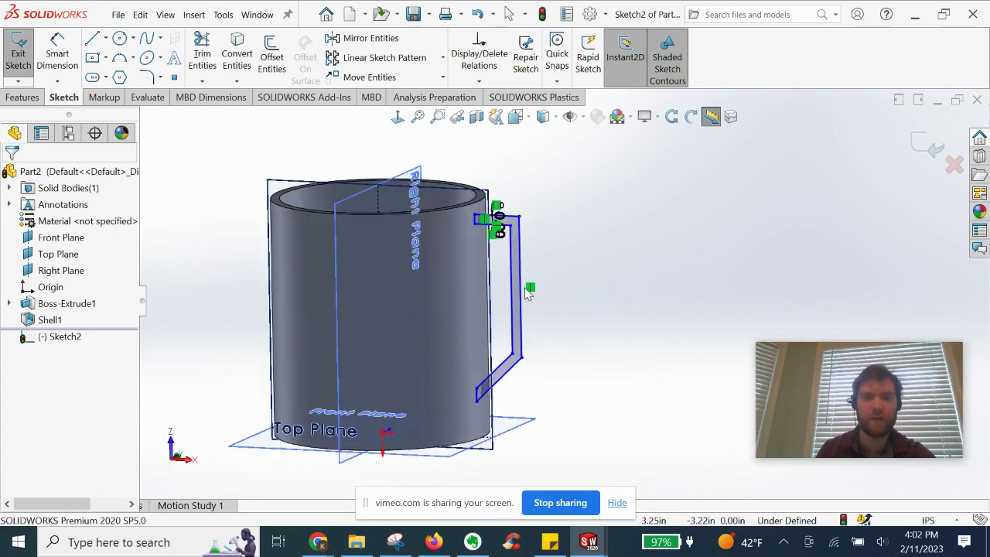
{"action": "left_click", "coordinate": [21, 97]}
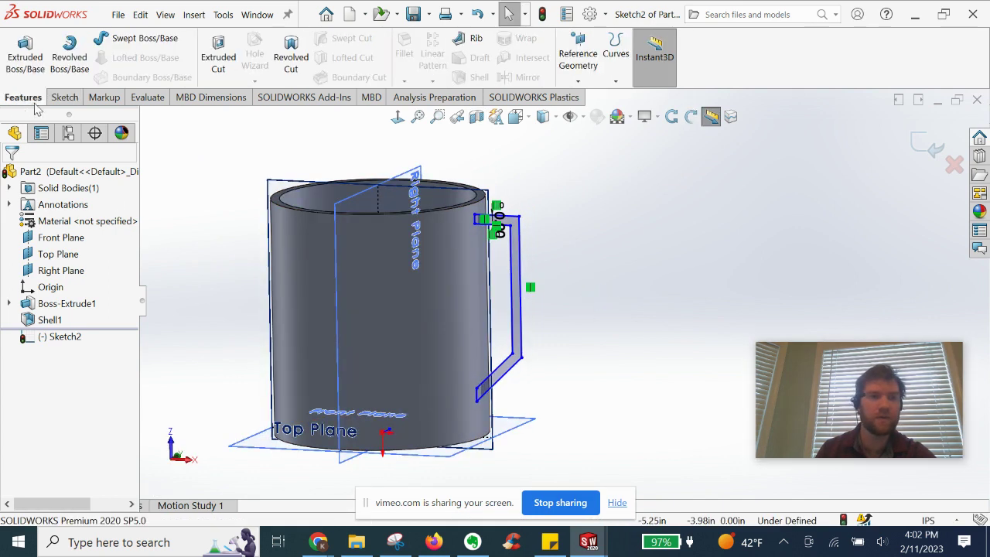
{"action": "left_click", "coordinate": [23, 62]}
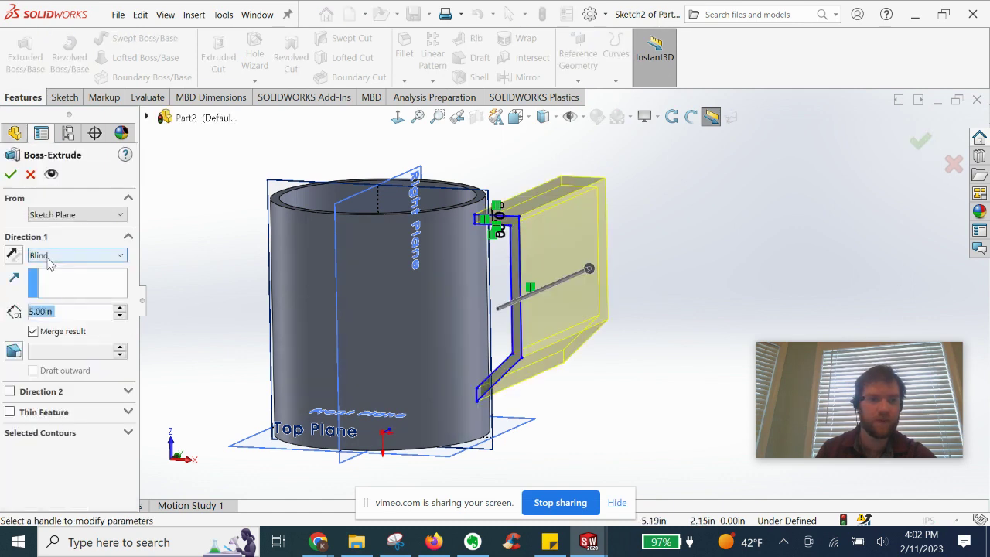
{"action": "left_click", "coordinate": [42, 259]}
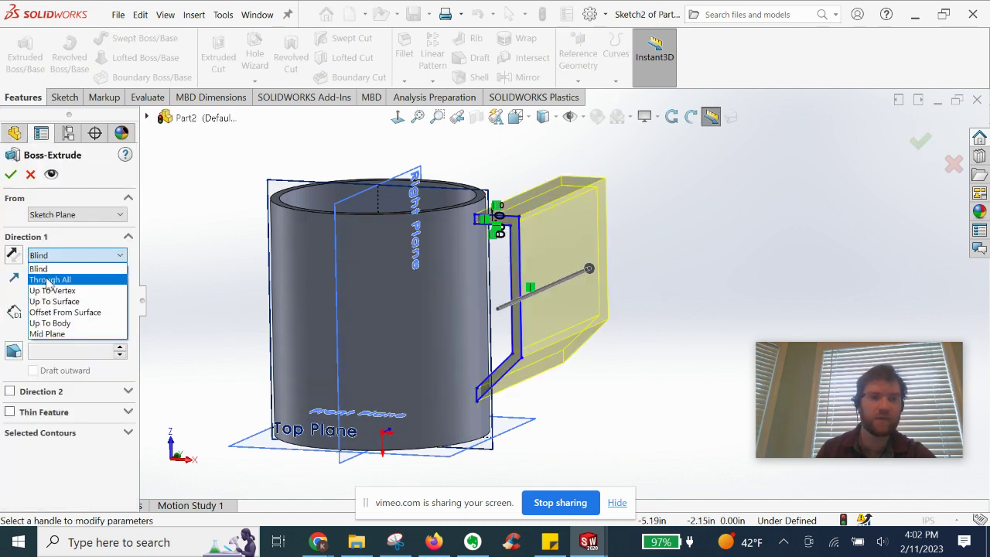
{"action": "left_click", "coordinate": [45, 331]}
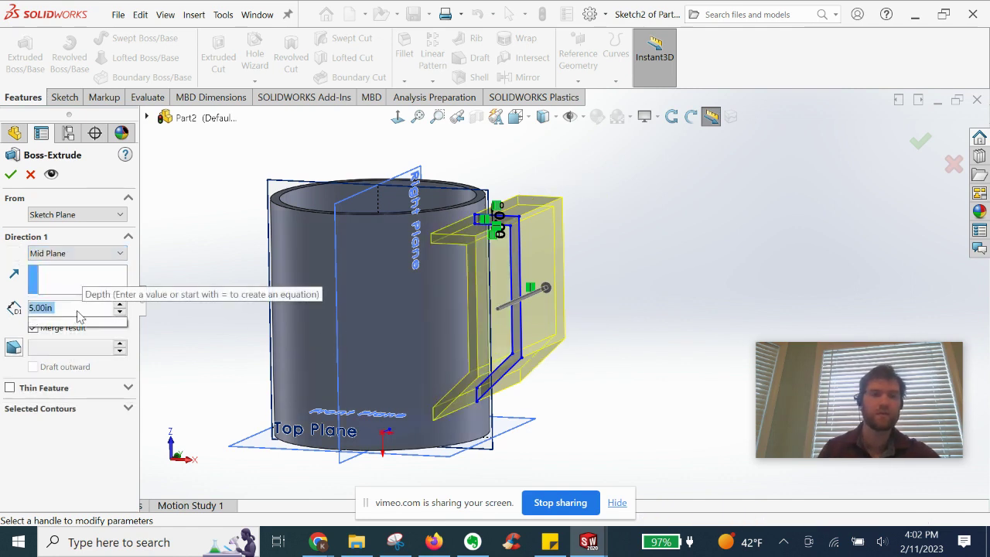
{"action": "type", "text": "1"}
{"action": "key", "text": "Return"}
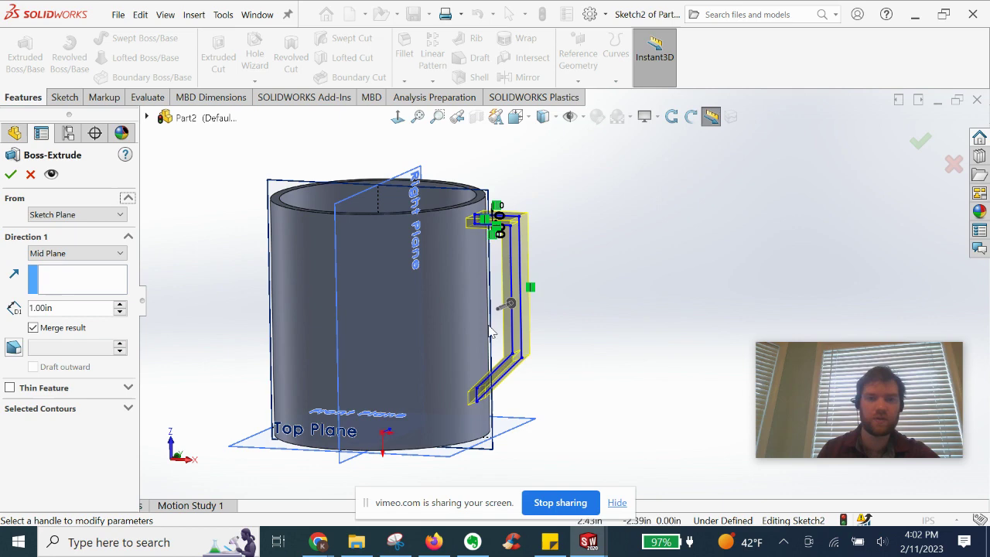
Set the handle extrusion's depth to 0.5 in and inspect the preview from another angle.
{"action": "mouse_move", "coordinate": [174, 316]}
{"action": "middle_mouse_down"}
{"action": "mouse_move", "coordinate": [412, 380]}
{"action": "mouse_move", "coordinate": [394, 354]}
{"action": "middle_mouse_up"}
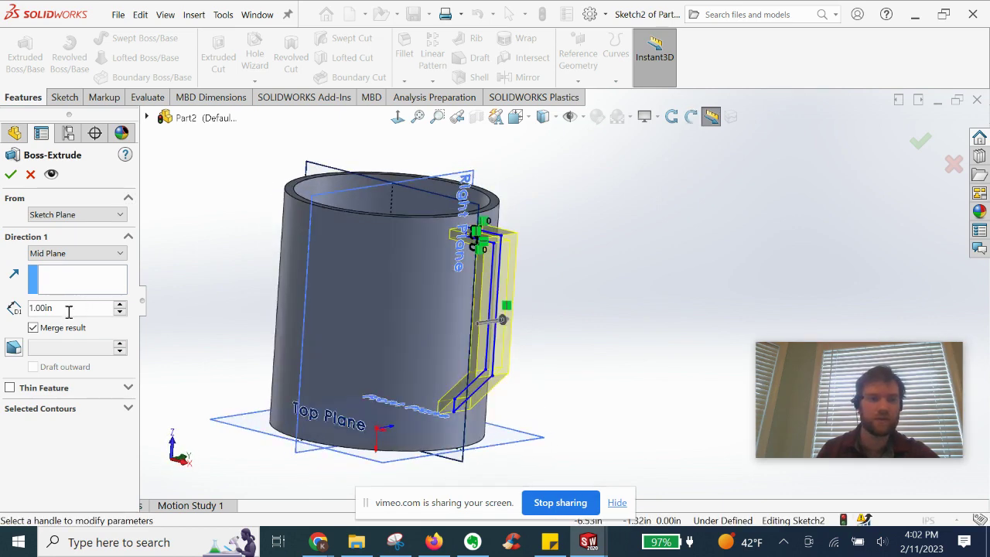
{"action": "key", "text": "BackSpace"}
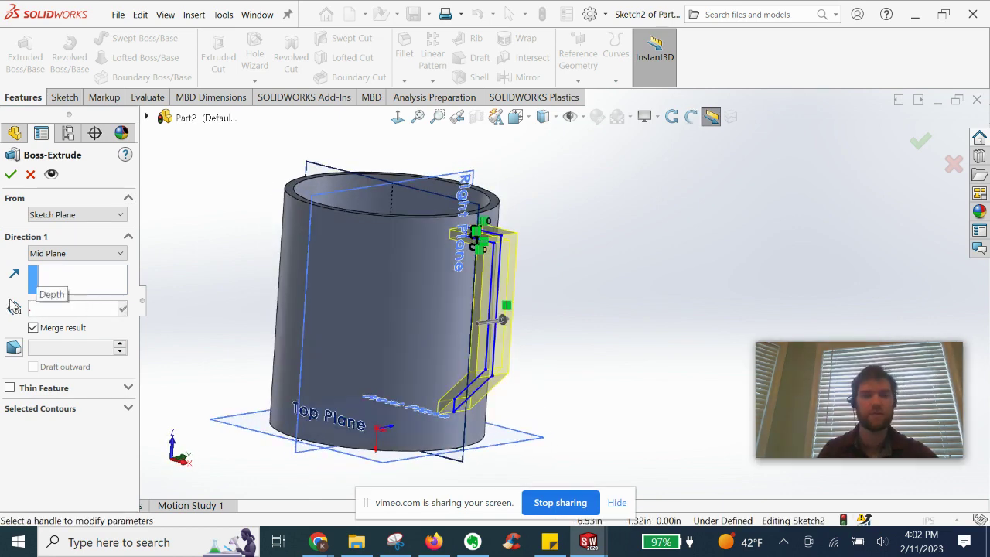
{"action": "type", "text": ".5"}
{"action": "key", "text": "Return"}
{"action": "middle_click_drag", "start_coordinate": [521, 280], "coordinate": [462, 312]}
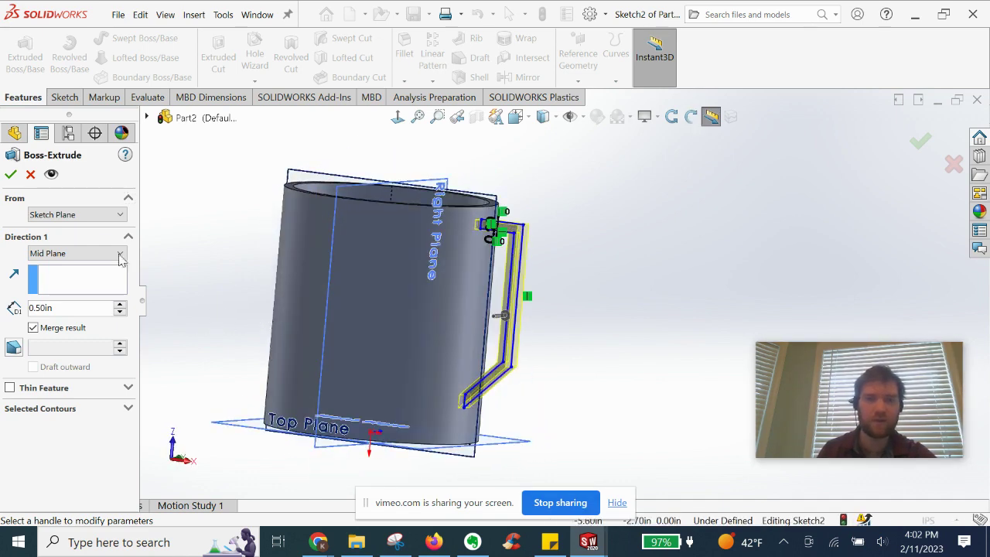
Accept the handle extrusion, inspect the mug from another angle, and hide the reference planes.
{"action": "left_click", "coordinate": [11, 175]}
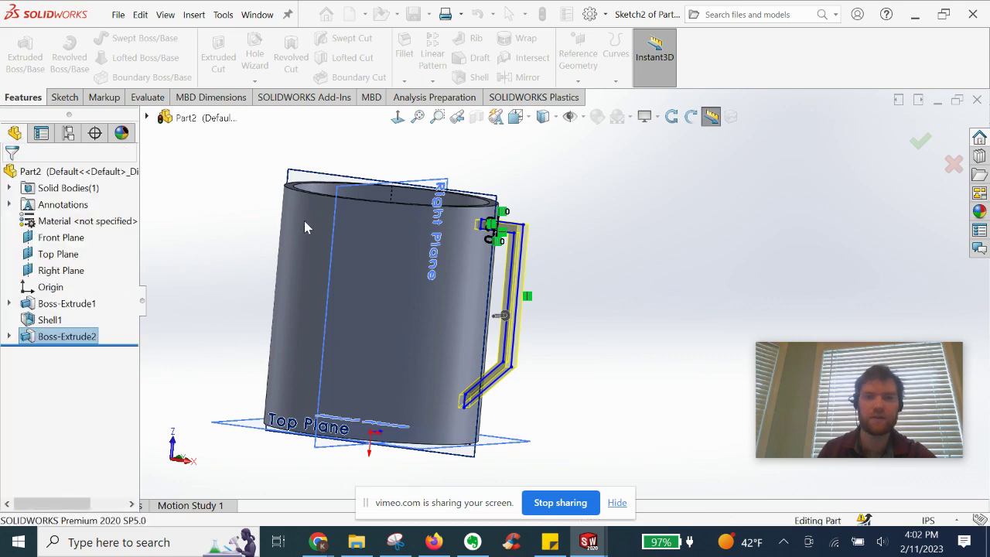
{"action": "middle_click_drag", "start_coordinate": [426, 280], "coordinate": [465, 312]}
{"action": "scroll", "coordinate": [465, 313], "scroll_direction": "down", "scroll_amount": 3}
{"action": "left_click", "coordinate": [691, 232]}
{"action": "scroll", "coordinate": [566, 281], "scroll_direction": "up", "scroll_amount": 3}
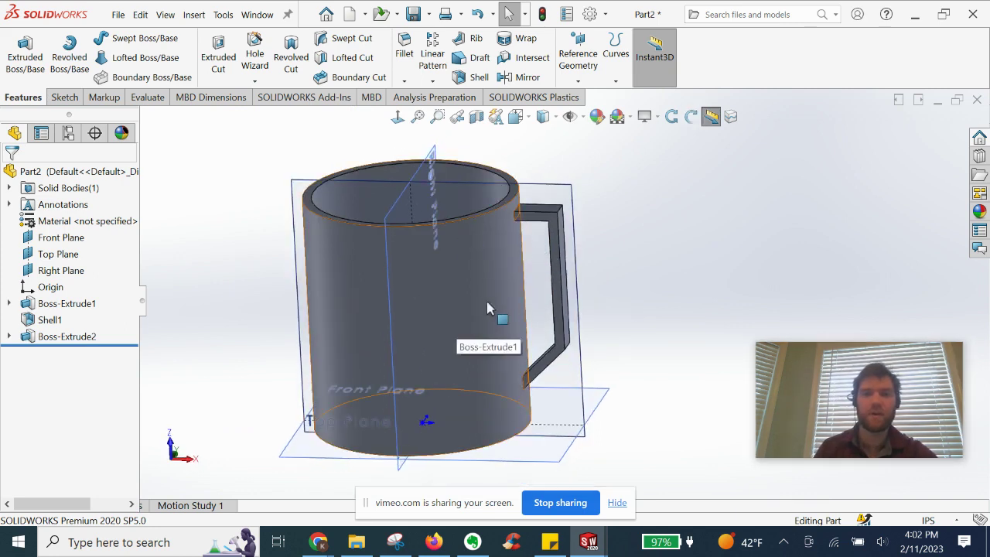
{"action": "middle_click_drag", "start_coordinate": [530, 321], "coordinate": [530, 288]}
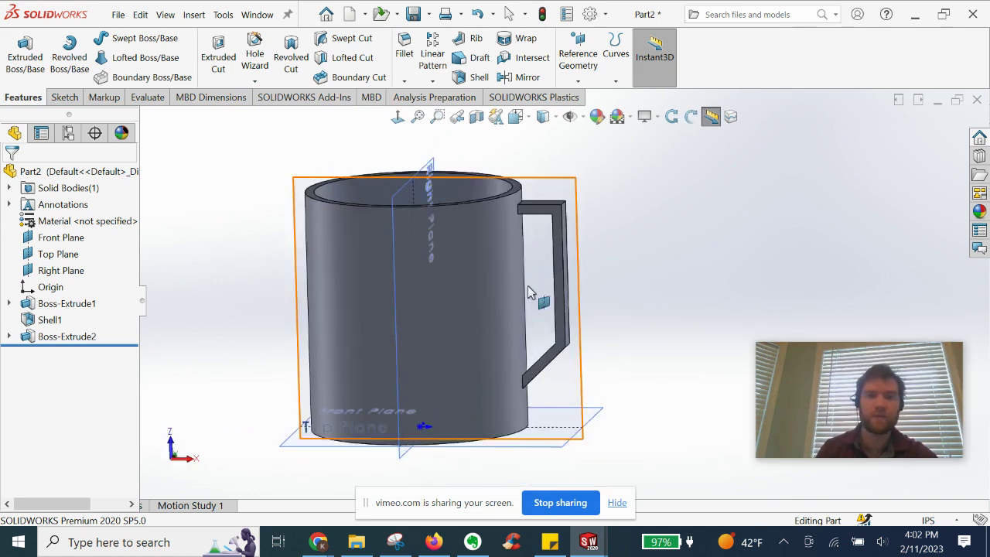
{"action": "left_click", "coordinate": [570, 117]}
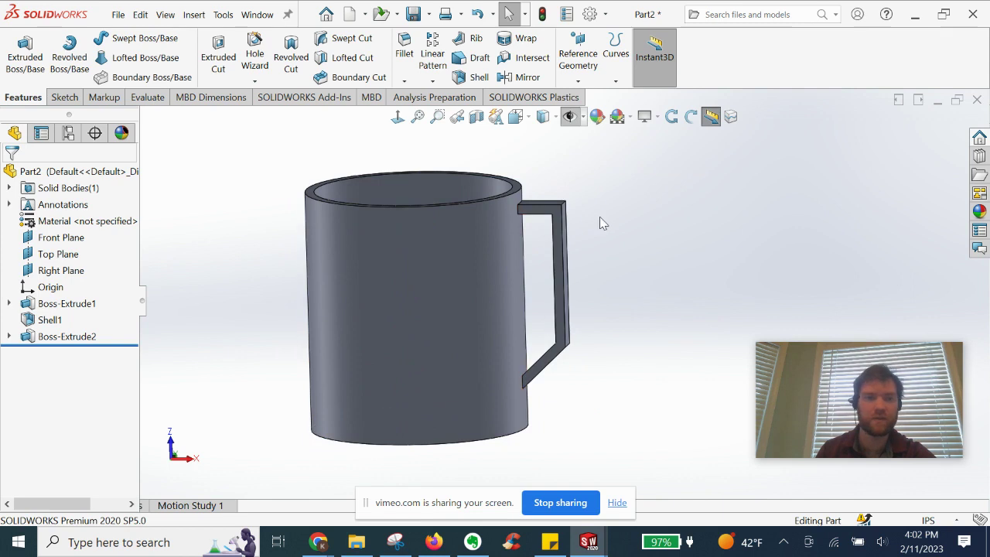
Start a constant-size fillet on the inner and outer edges of the handle's upper and lower bends.
{"action": "mouse_move", "coordinate": [599, 222]}
{"action": "middle_mouse_down"}
{"action": "mouse_move", "coordinate": [571, 259]}
{"action": "mouse_move", "coordinate": [581, 220]}
{"action": "middle_mouse_up"}
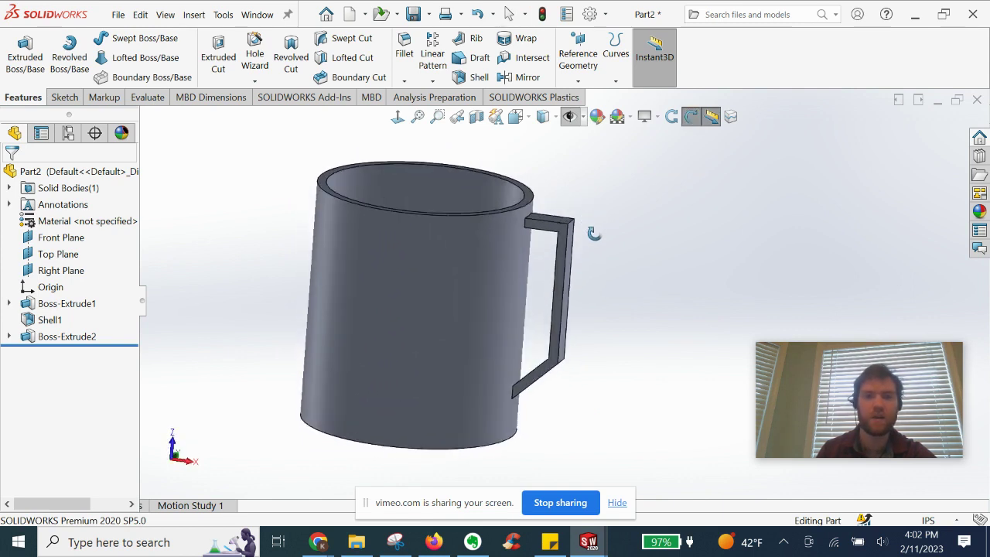
{"action": "scroll", "coordinate": [581, 221], "scroll_direction": "down", "scroll_amount": 2}
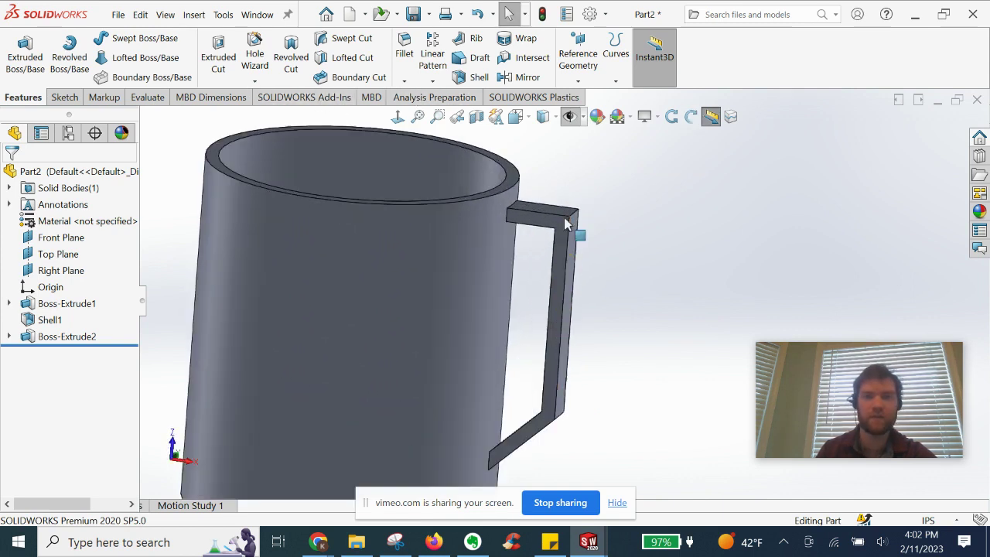
{"action": "left_click", "coordinate": [402, 47]}
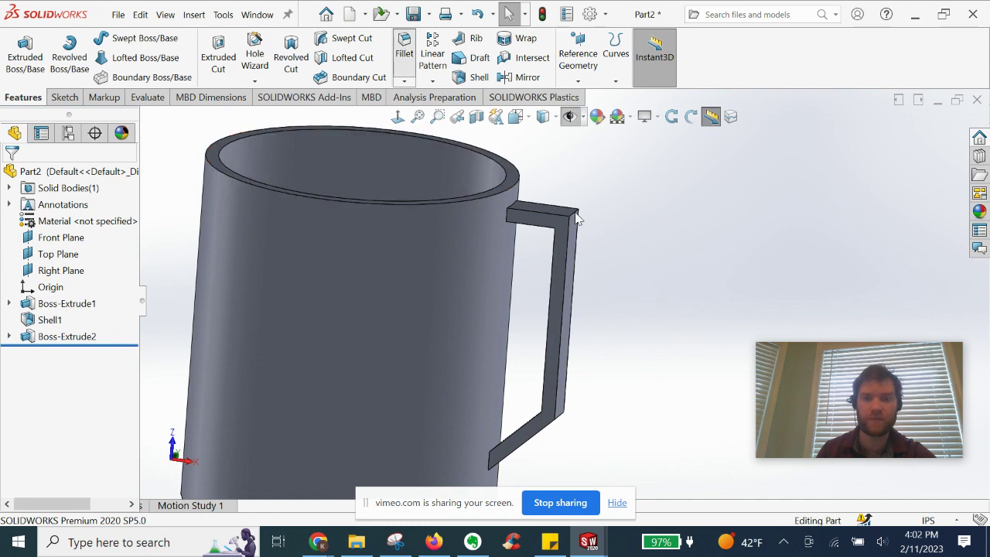
{"action": "left_click", "coordinate": [571, 315]}
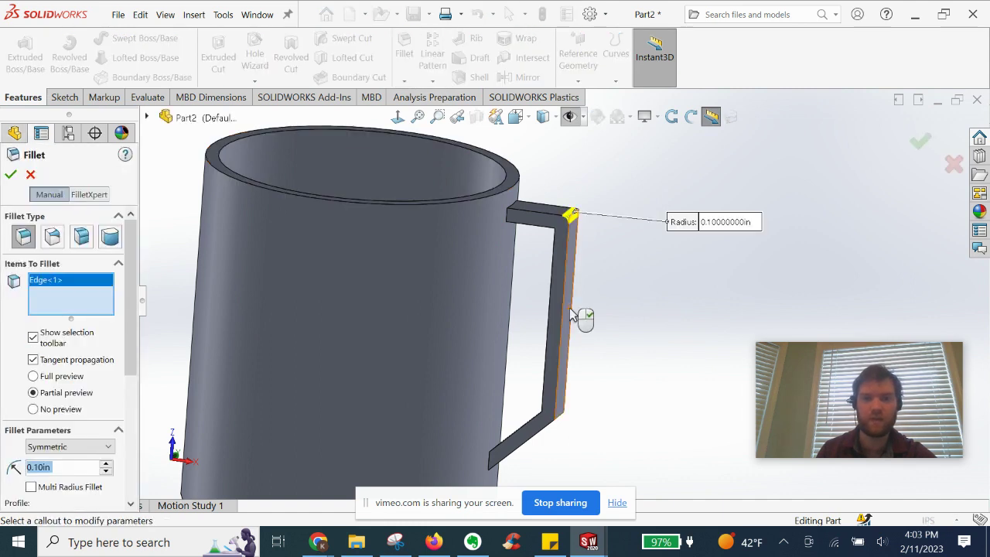
{"action": "middle_click_drag", "start_coordinate": [571, 314], "coordinate": [507, 344]}
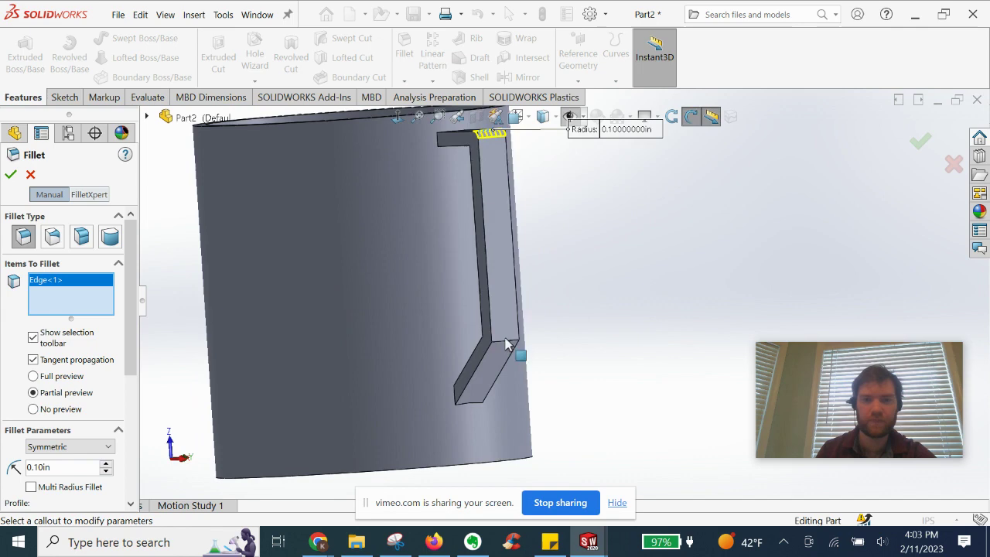
{"action": "left_click", "coordinate": [457, 333]}
{"action": "middle_click_drag", "start_coordinate": [462, 330], "coordinate": [539, 334]}
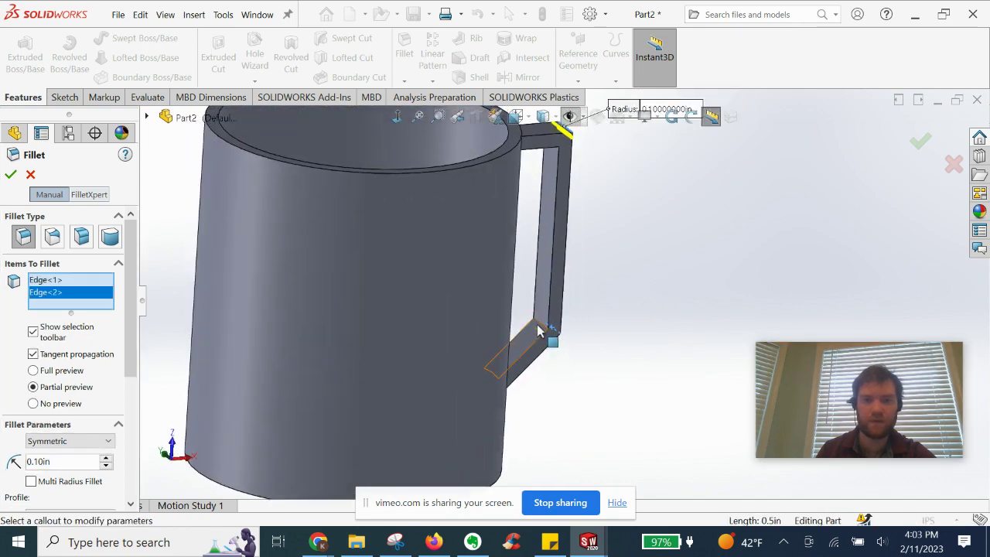
{"action": "left_click", "coordinate": [539, 334]}
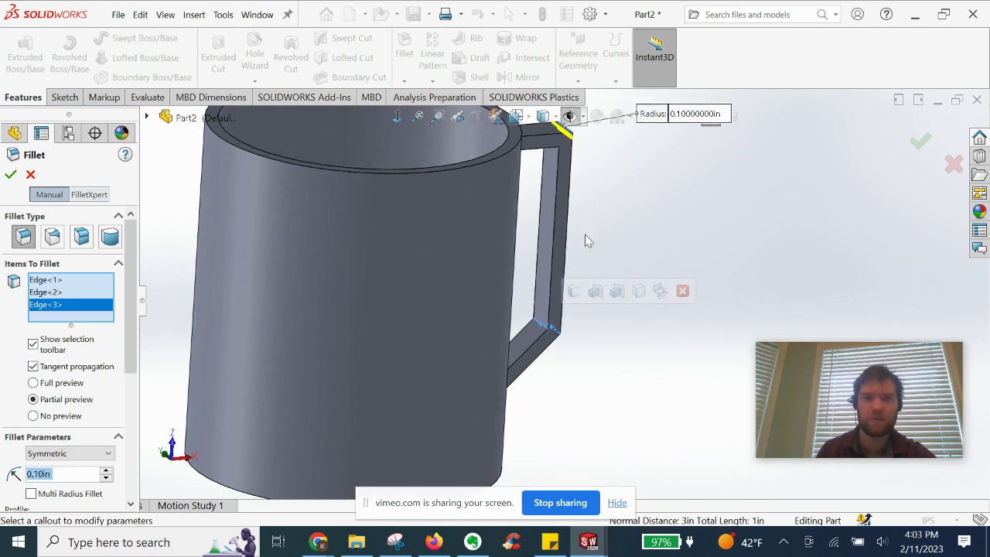
{"action": "scroll", "coordinate": [576, 220], "scroll_direction": "down", "scroll_amount": 8}
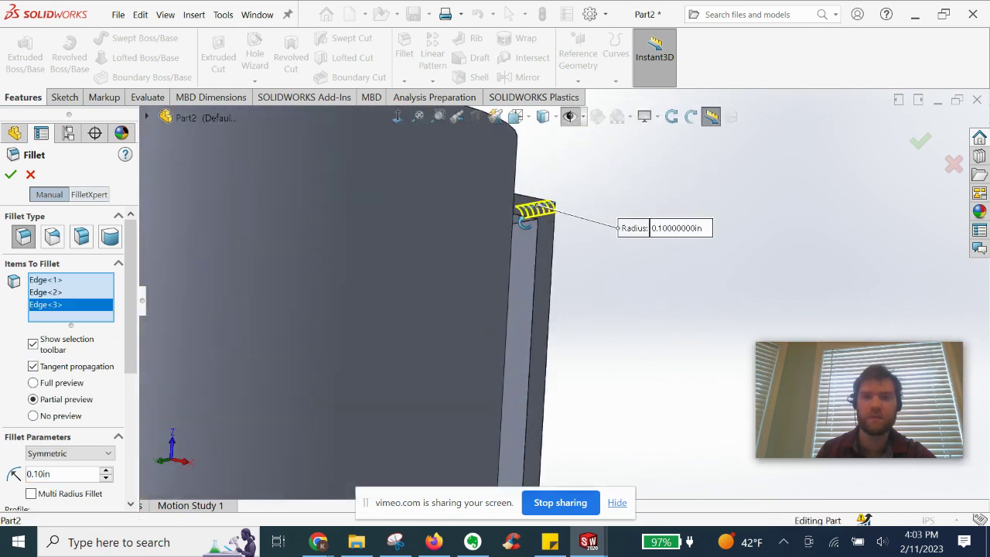
{"action": "scroll", "coordinate": [525, 224], "scroll_direction": "down", "scroll_amount": 2}
{"action": "left_click", "coordinate": [523, 226]}
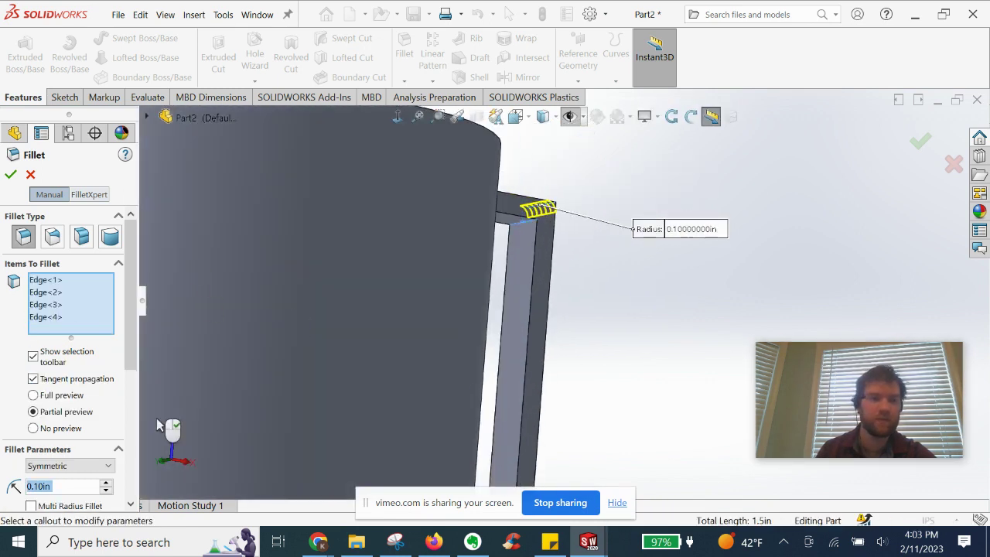
Set the radius of the handle bend fillet to 0.2 in and apply it.
{"action": "left_click", "coordinate": [105, 483]}
{"action": "scroll", "coordinate": [390, 375], "scroll_direction": "up", "scroll_amount": 5}
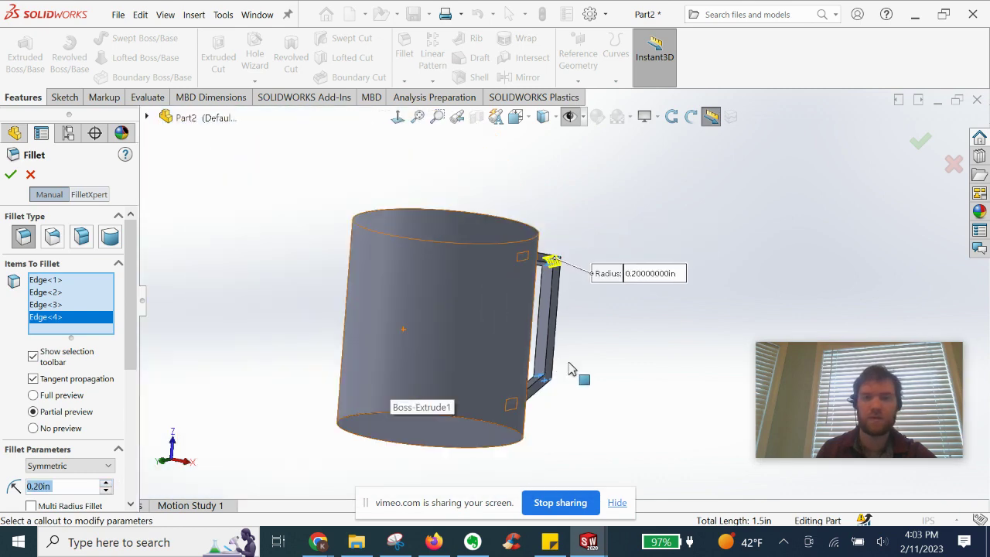
{"action": "middle_click_drag", "start_coordinate": [588, 433], "coordinate": [550, 455]}
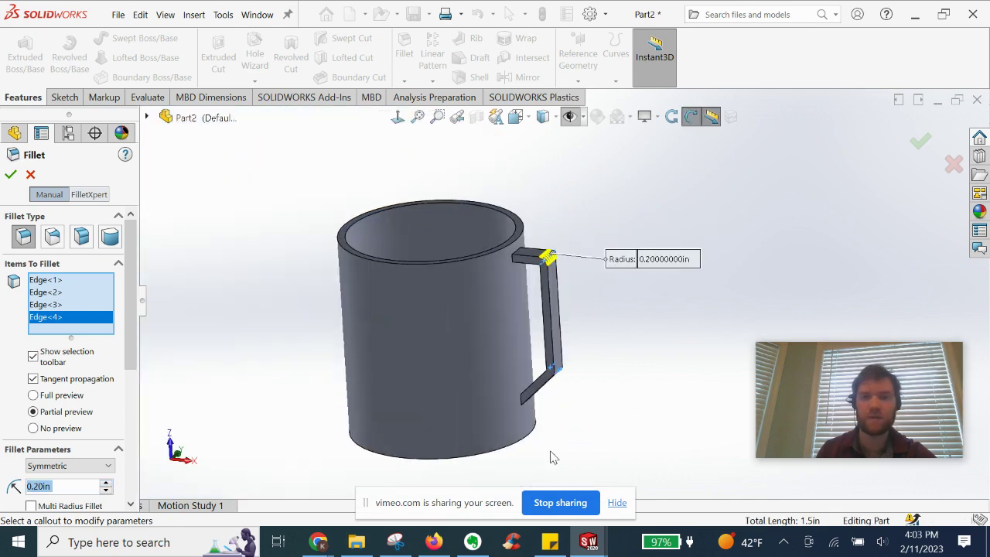
{"action": "left_click", "coordinate": [10, 175]}
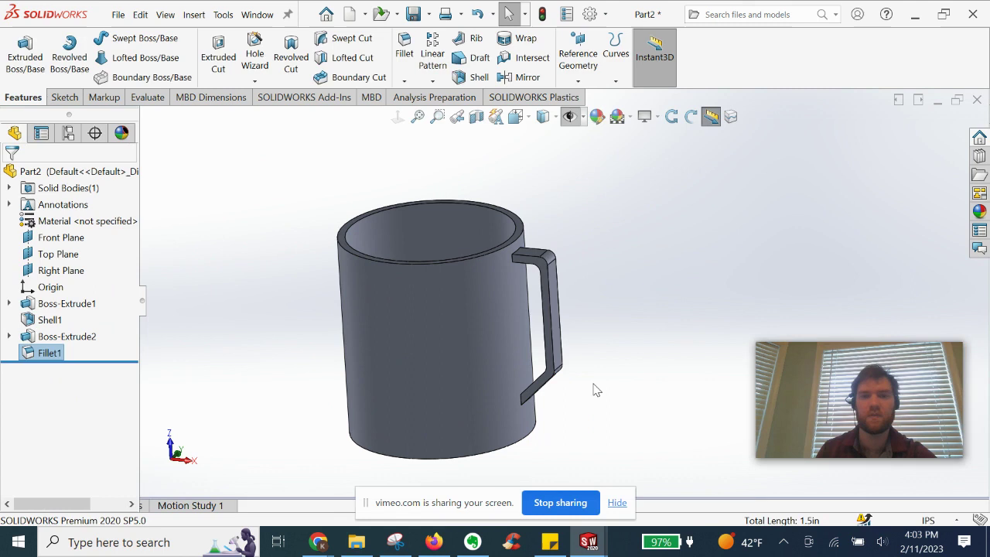
Fillet the inner and outer edges of the mug's rim with a 0.07 in radius.
{"action": "middle_click_drag", "start_coordinate": [595, 390], "coordinate": [565, 349]}
{"action": "scroll", "coordinate": [566, 349], "scroll_direction": "up", "scroll_amount": 3}
{"action": "scroll", "coordinate": [526, 309], "scroll_direction": "down", "scroll_amount": 2}
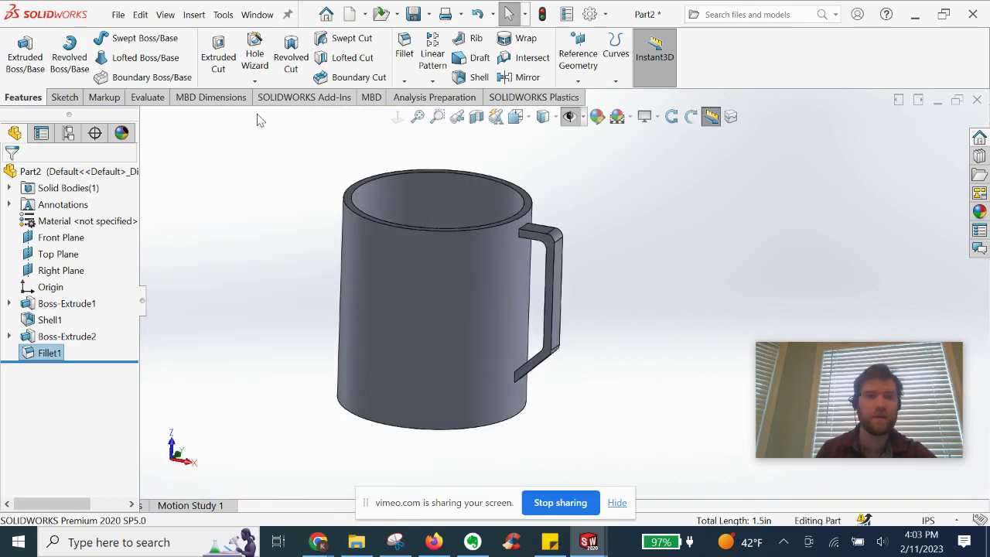
{"action": "left_click", "coordinate": [511, 193]}
{"action": "left_click", "coordinate": [532, 203]}
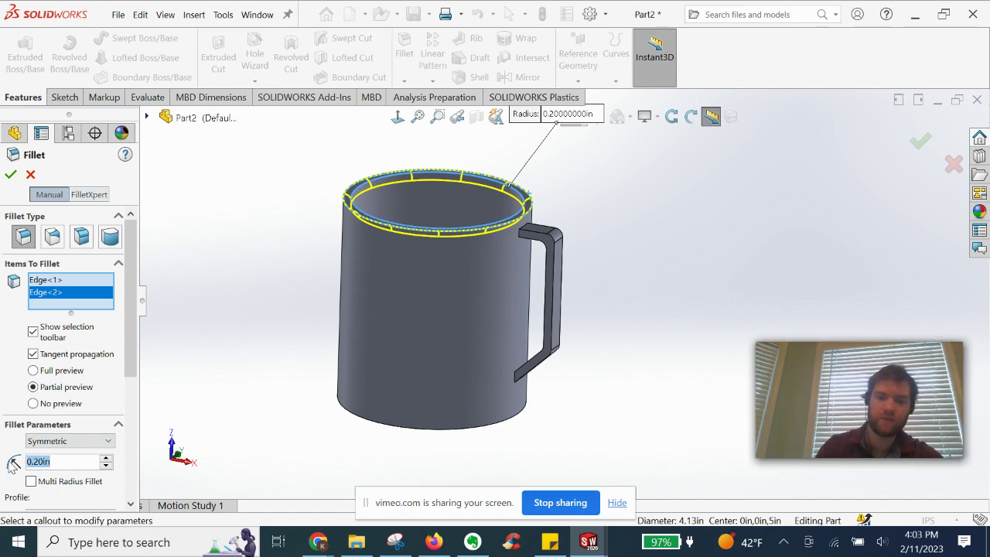
{"action": "type", "text": ".07"}
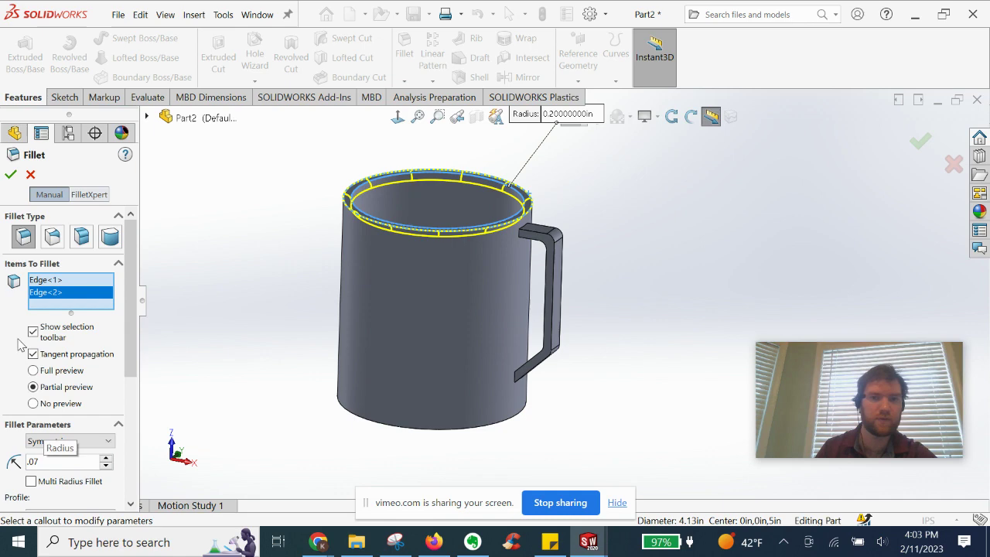
{"action": "left_click", "coordinate": [10, 175]}
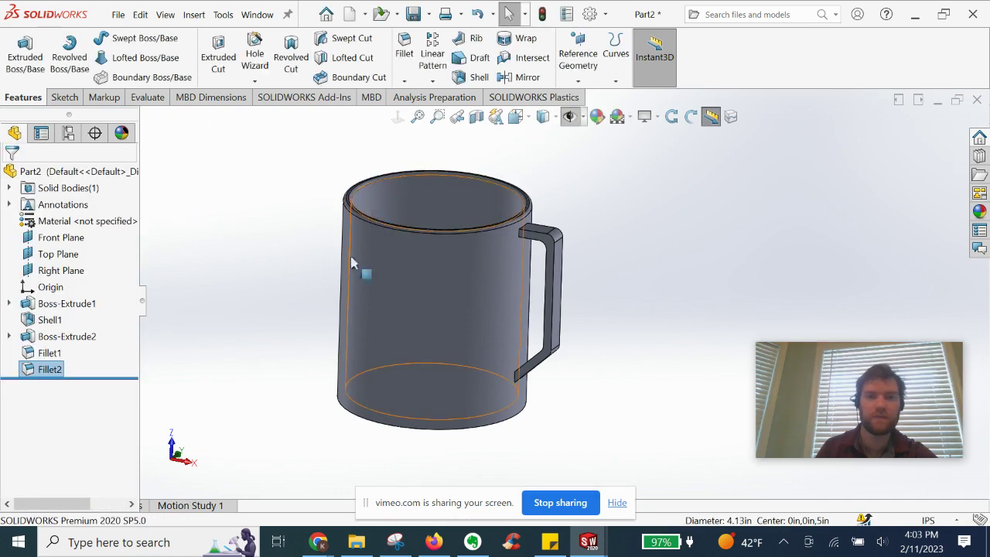
Examine the filleted rim, the handle and the underside of the mug from several angles.
{"action": "scroll", "coordinate": [479, 232], "scroll_direction": "down", "scroll_amount": 4}
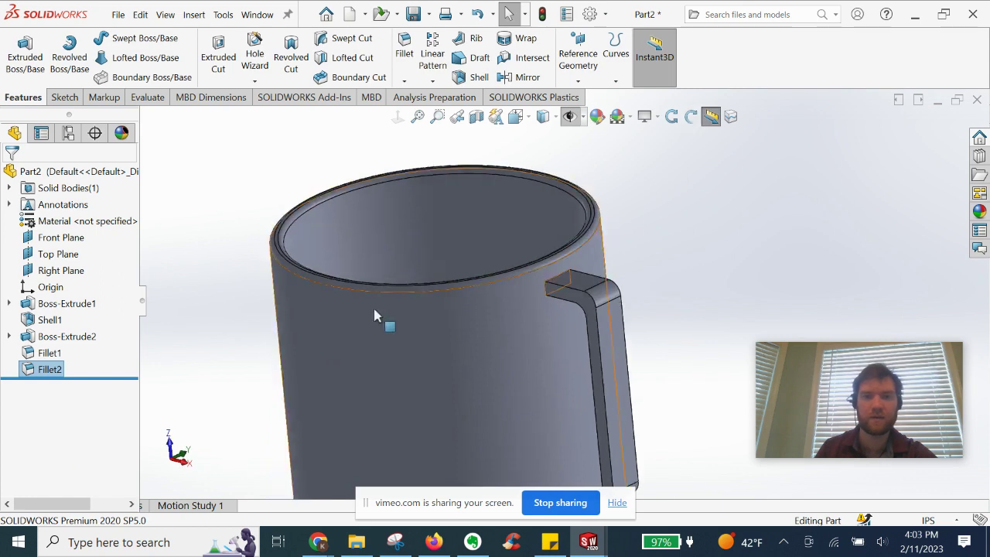
{"action": "scroll", "coordinate": [387, 325], "scroll_direction": "up", "scroll_amount": 4}
{"action": "middle_click_drag", "start_coordinate": [399, 336], "coordinate": [464, 369]}
{"action": "key", "text": "ctrl+1"}
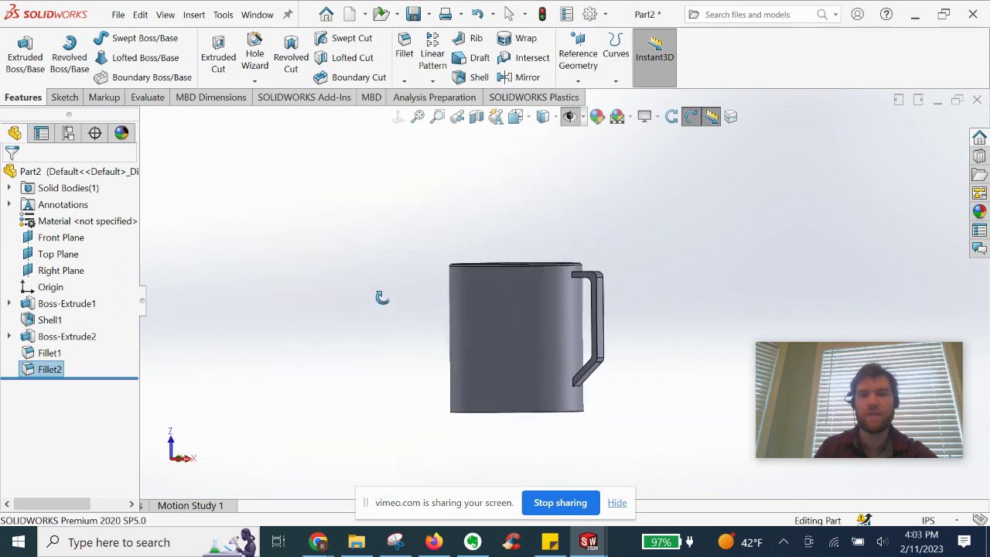
{"action": "key", "text": "ctrl+7"}
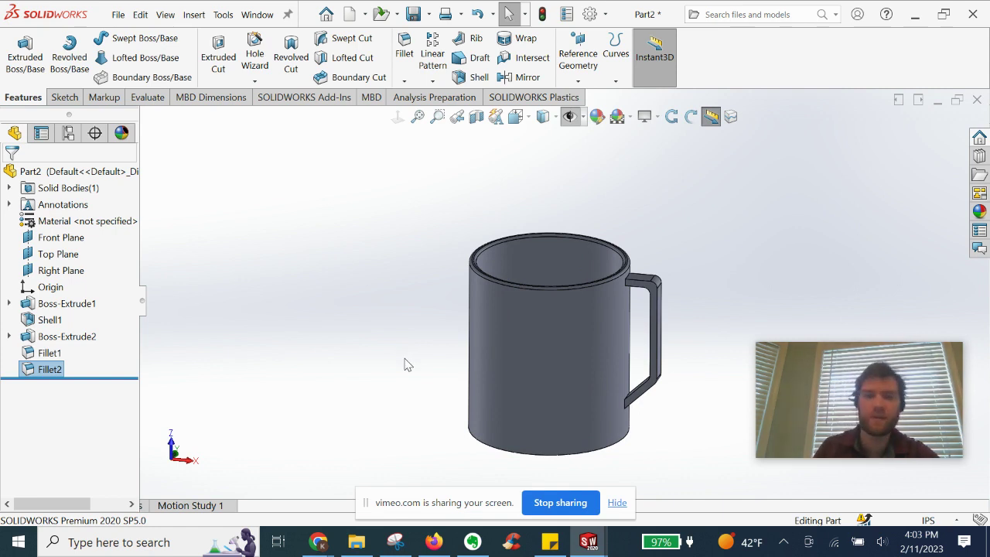
{"action": "key", "text": "Up"}
{"action": "key", "text": "Up"}
{"action": "key", "text": "Up"}
{"action": "key", "text": "Up"}
{"action": "key", "text": "Up"}
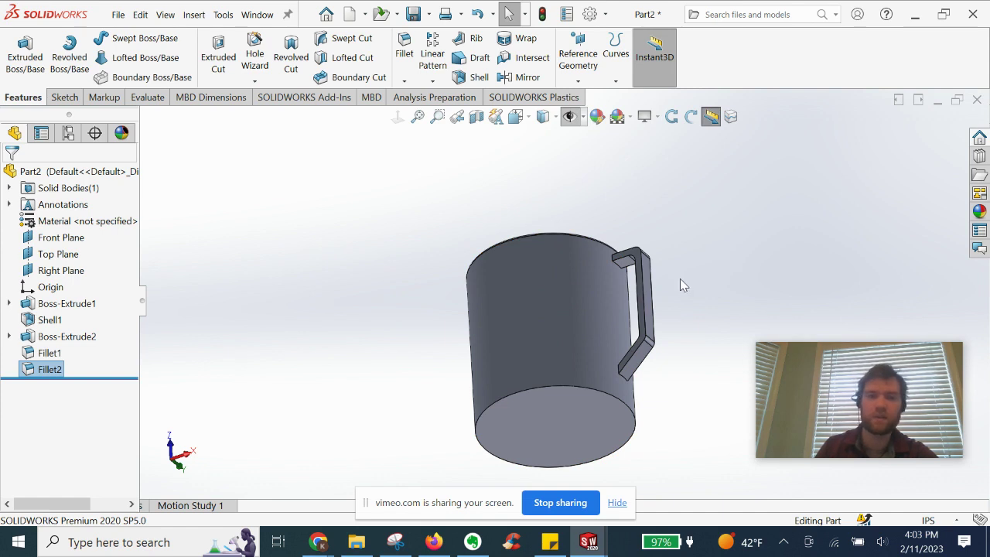
{"action": "middle_click_drag", "start_coordinate": [401, 254], "coordinate": [431, 383]}
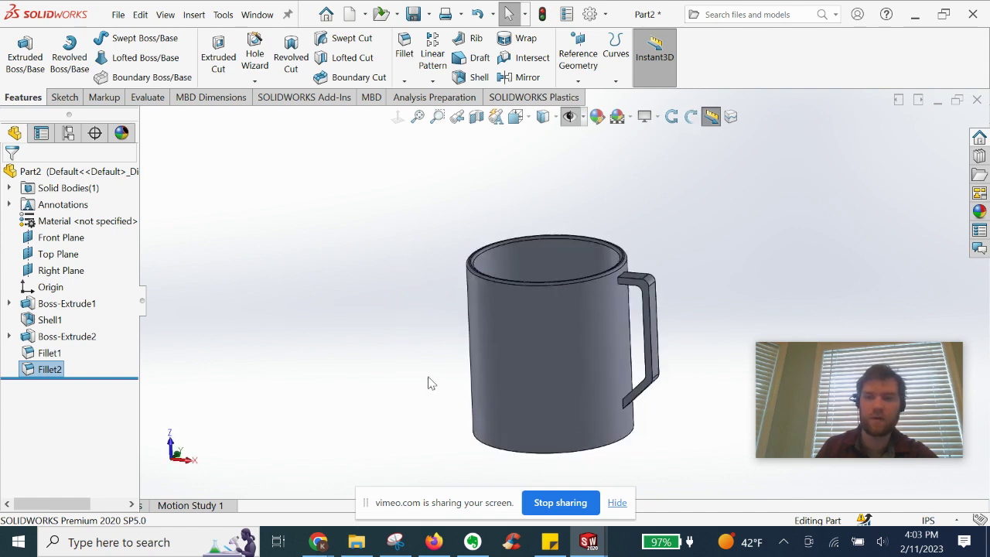